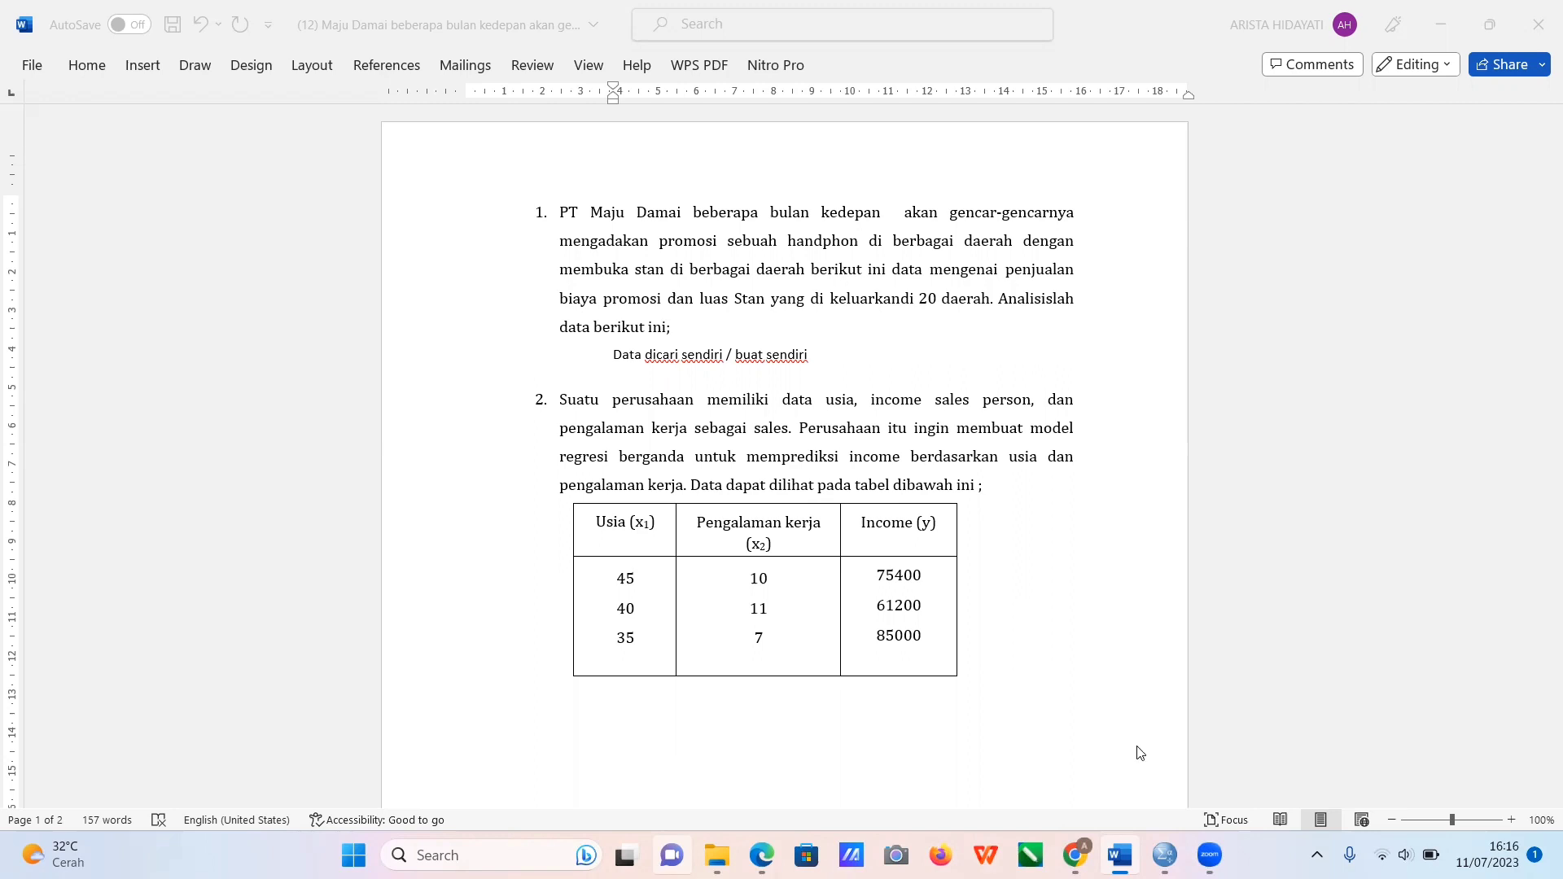
Switch to SPSS and review the variable definitions and the data rows of the sales dataset.
{"action": "mouse_move", "coordinate": [1164, 851]}
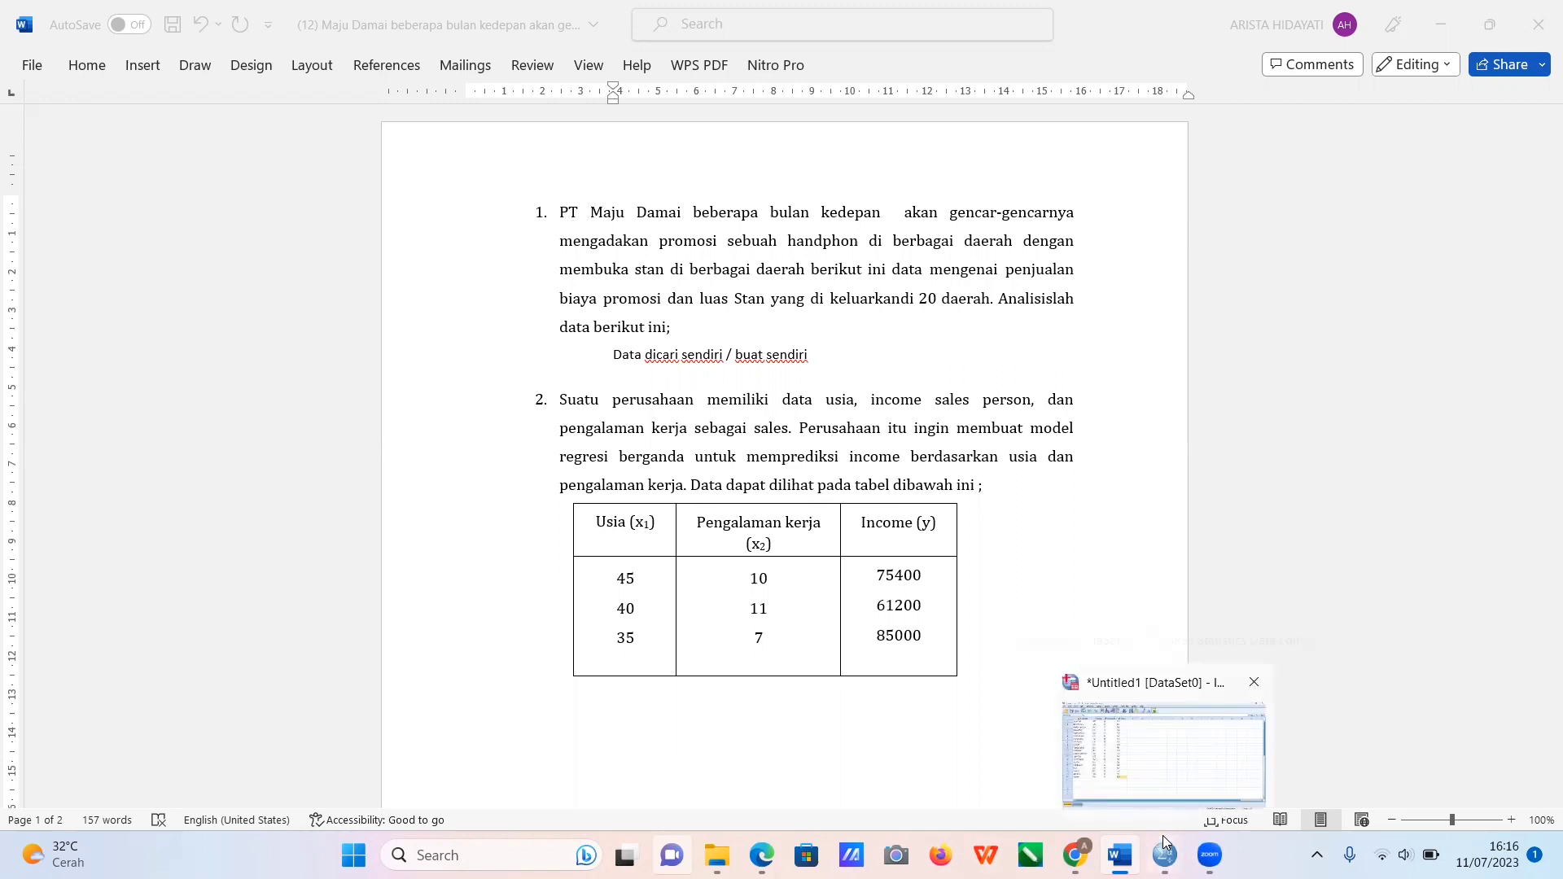
{"action": "left_click", "coordinate": [1163, 838]}
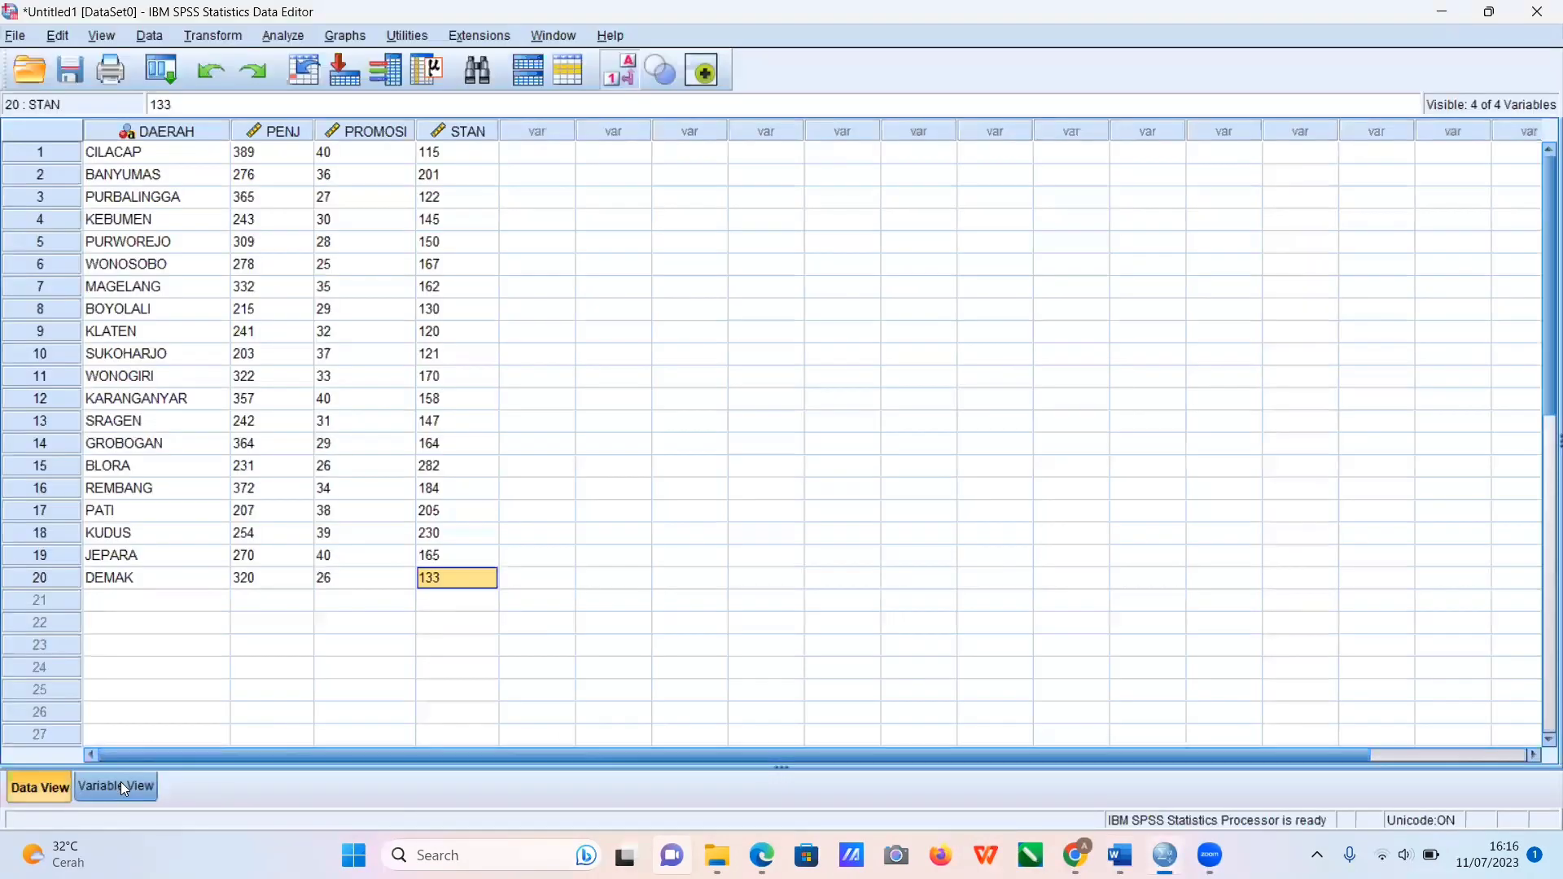
{"action": "left_click", "coordinate": [122, 786]}
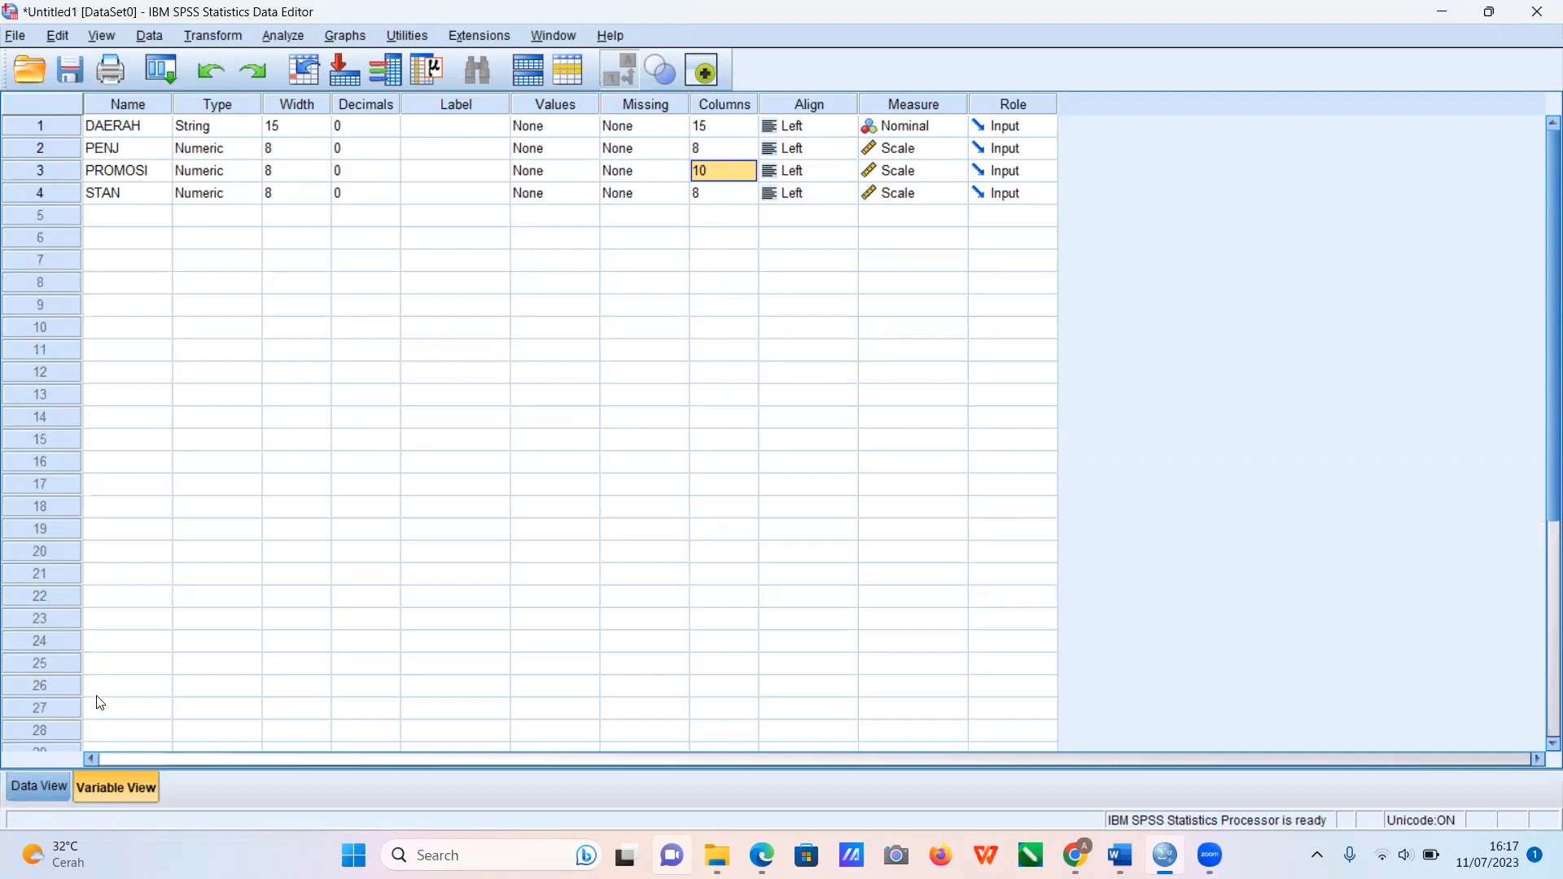
{"action": "left_click", "coordinate": [42, 787]}
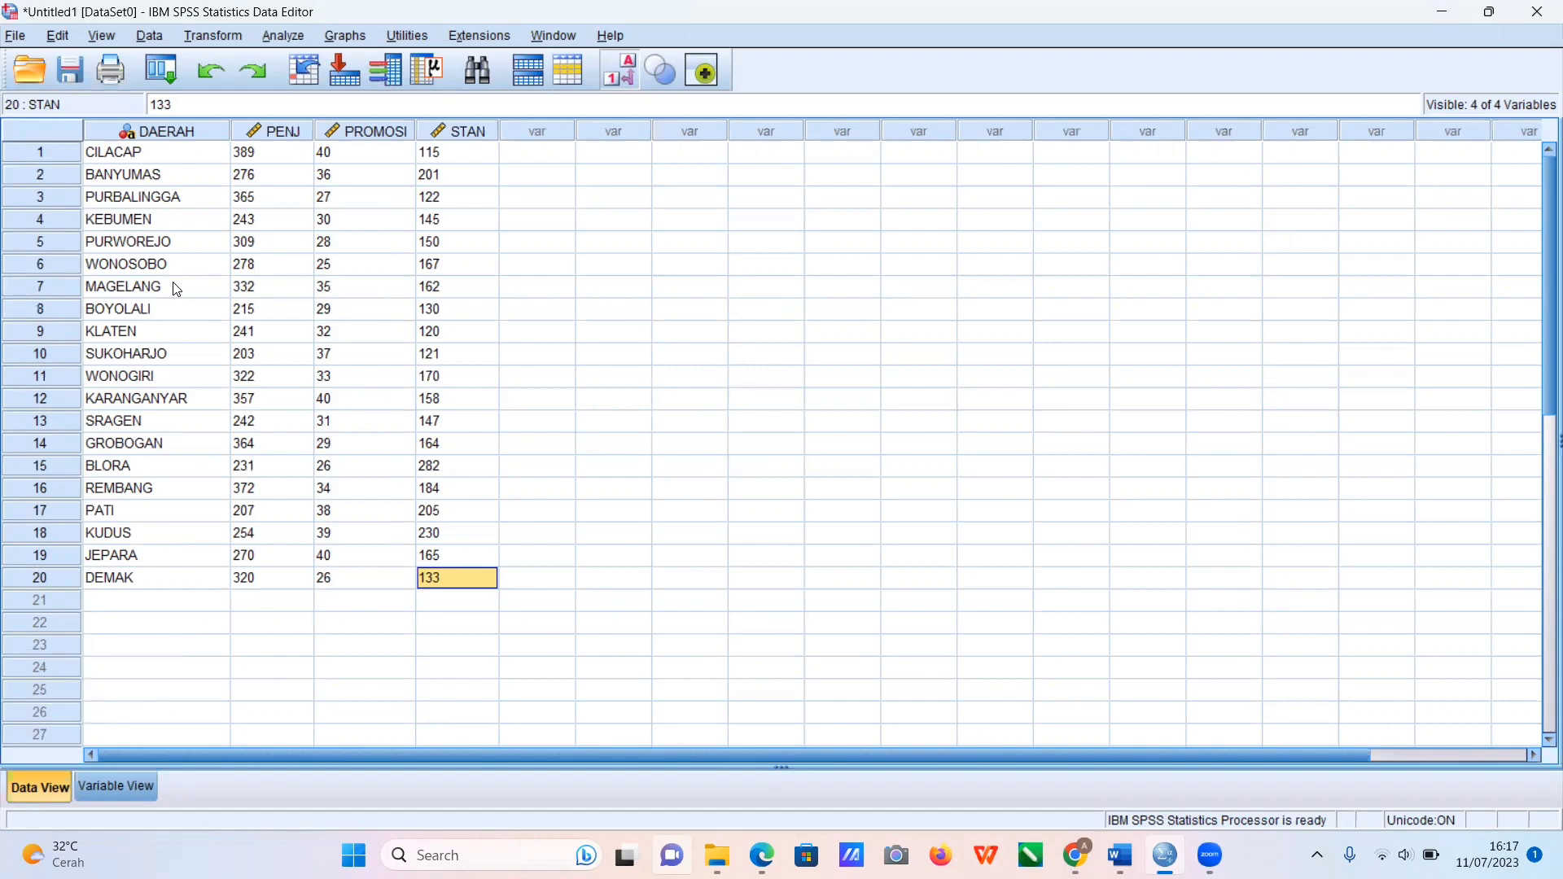
Start a linear regression with PENJ as the dependent variable.
{"action": "left_click", "coordinate": [280, 37]}
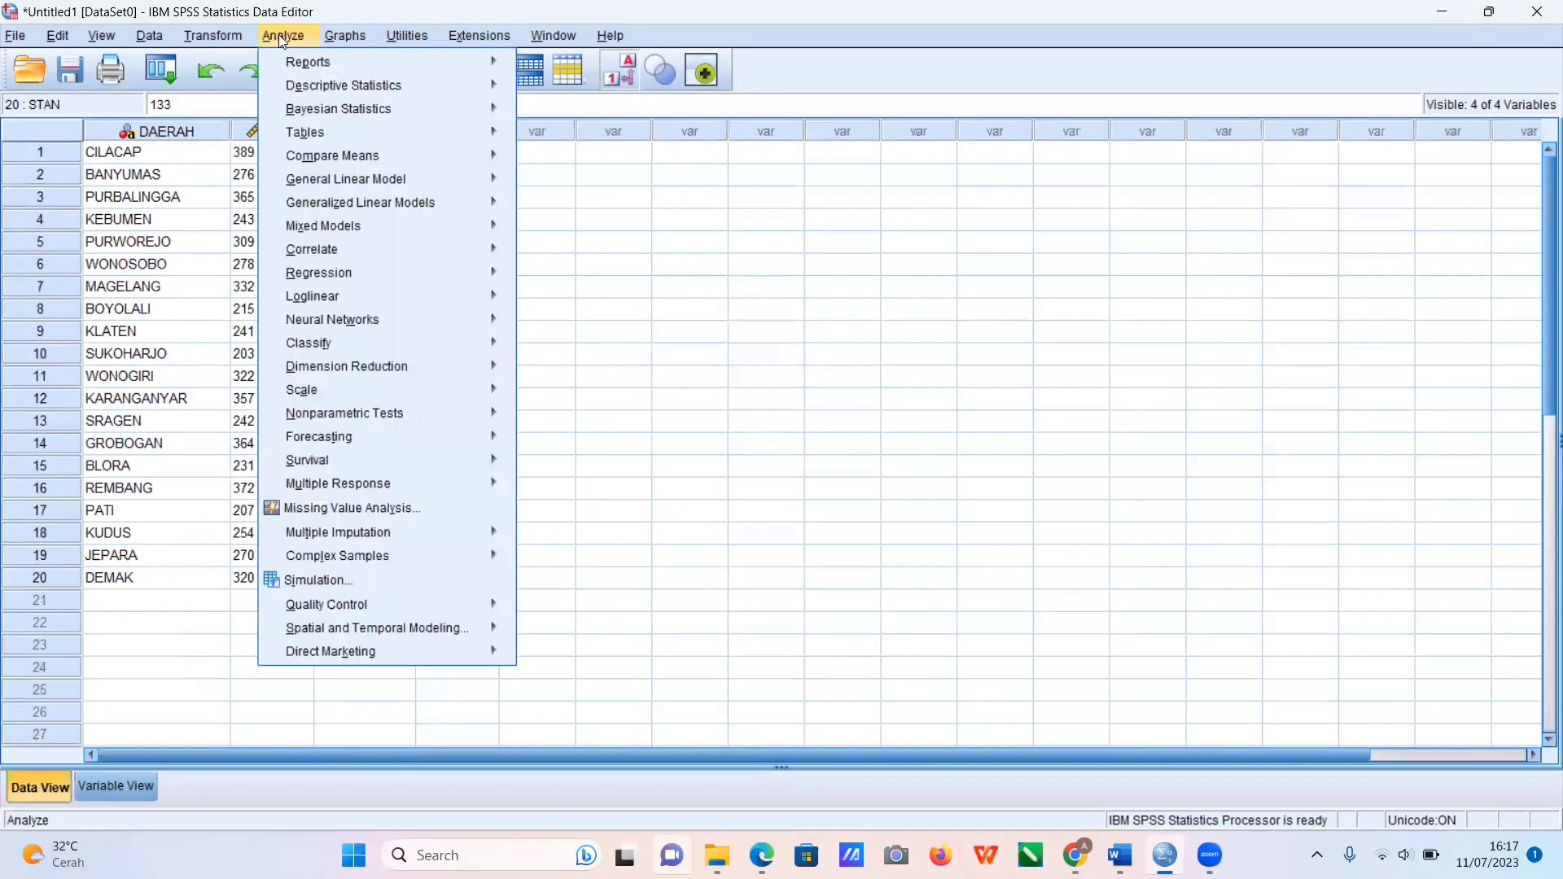
{"action": "mouse_move", "coordinate": [351, 276]}
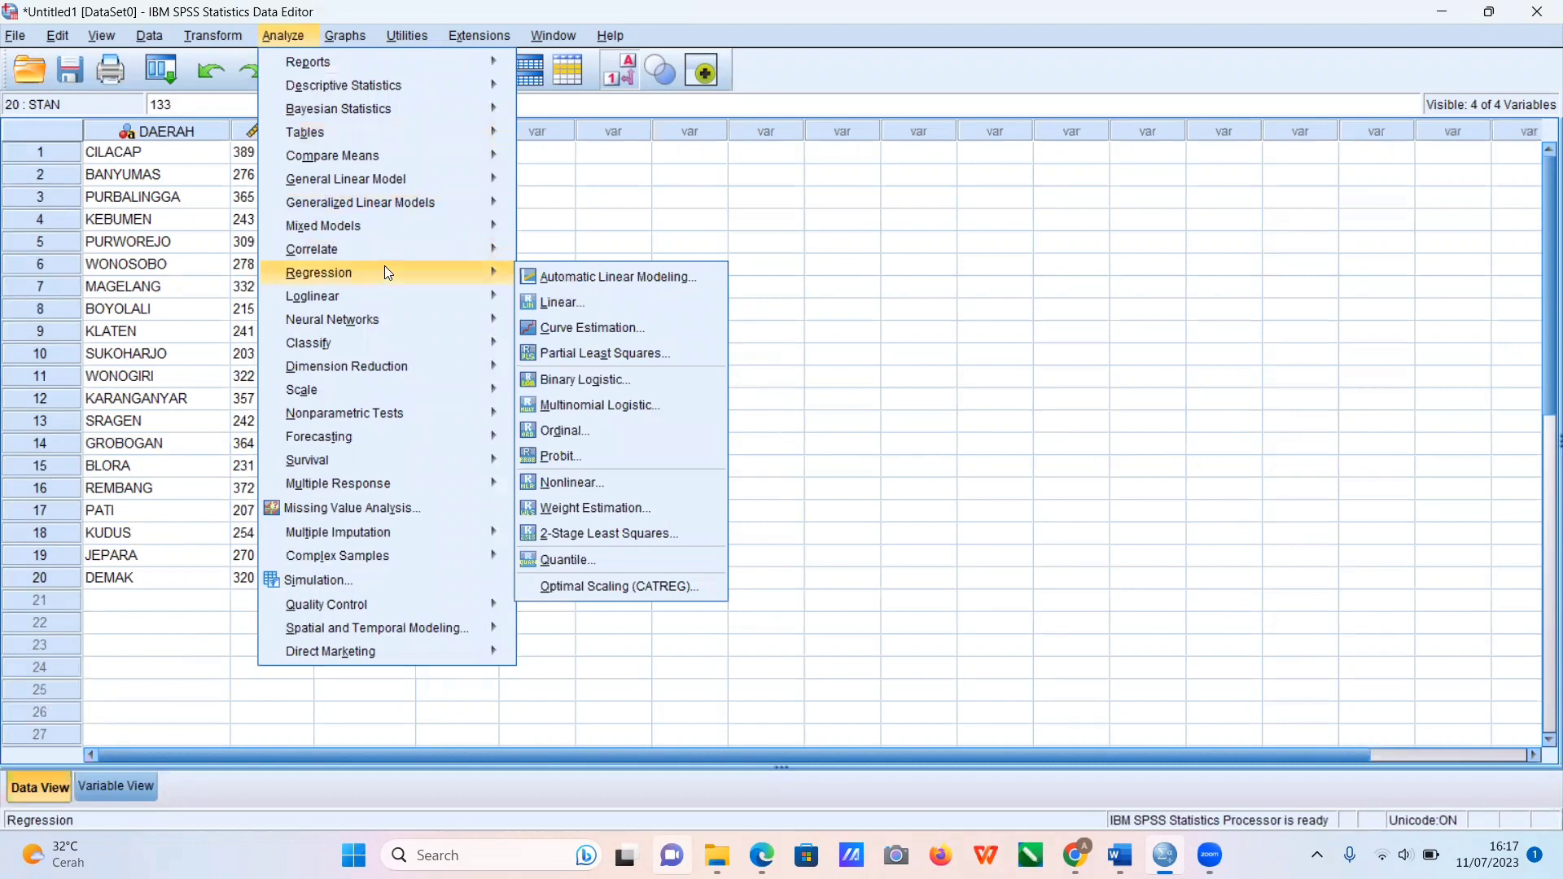
{"action": "left_click", "coordinate": [573, 295]}
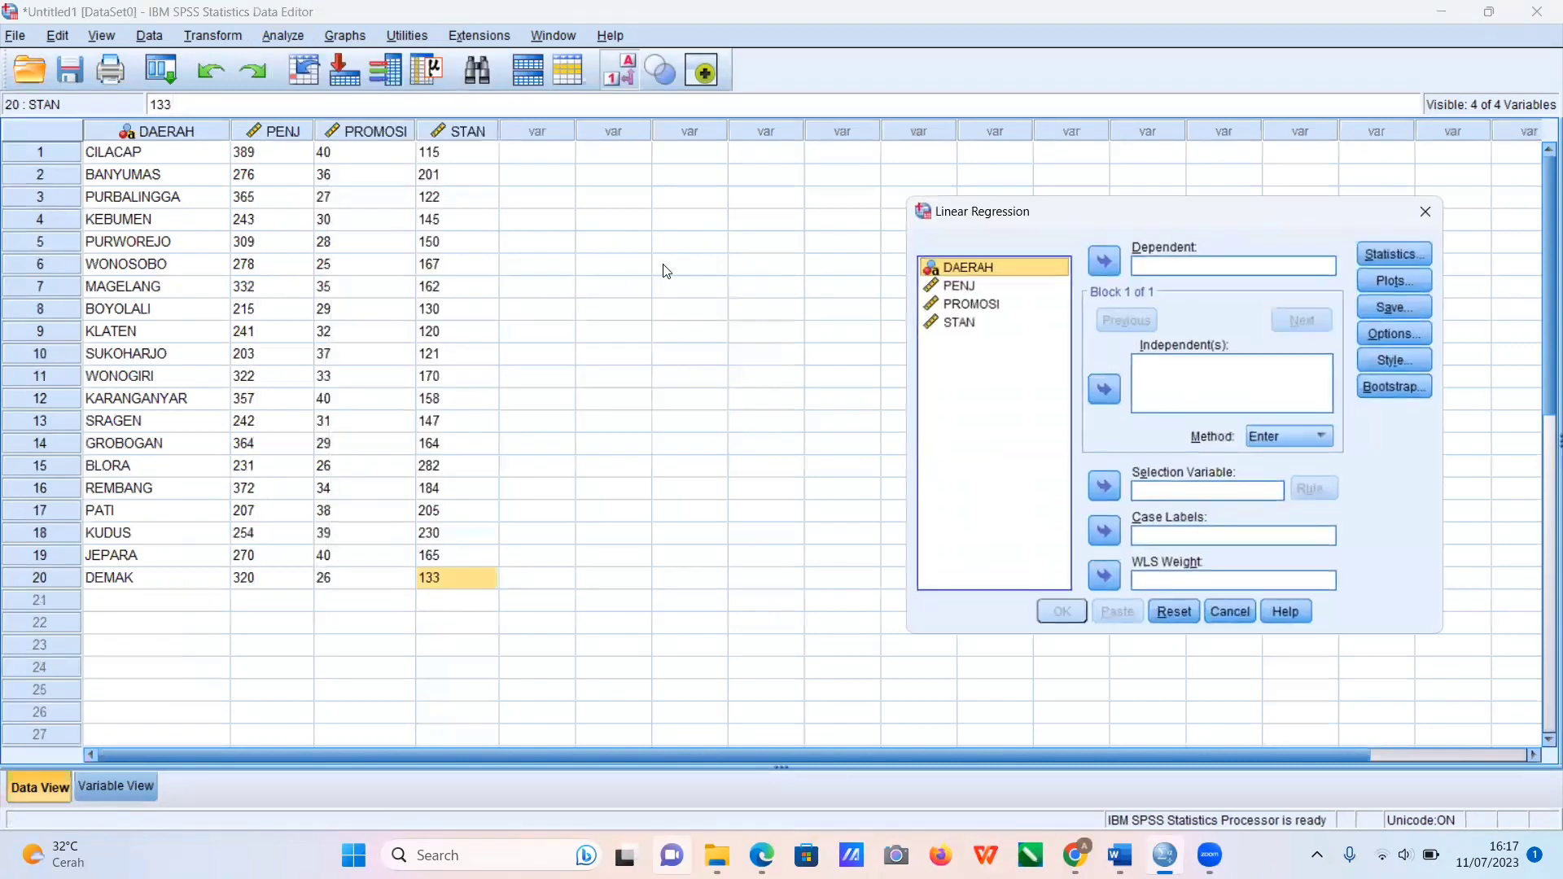
{"action": "left_click", "coordinate": [957, 287]}
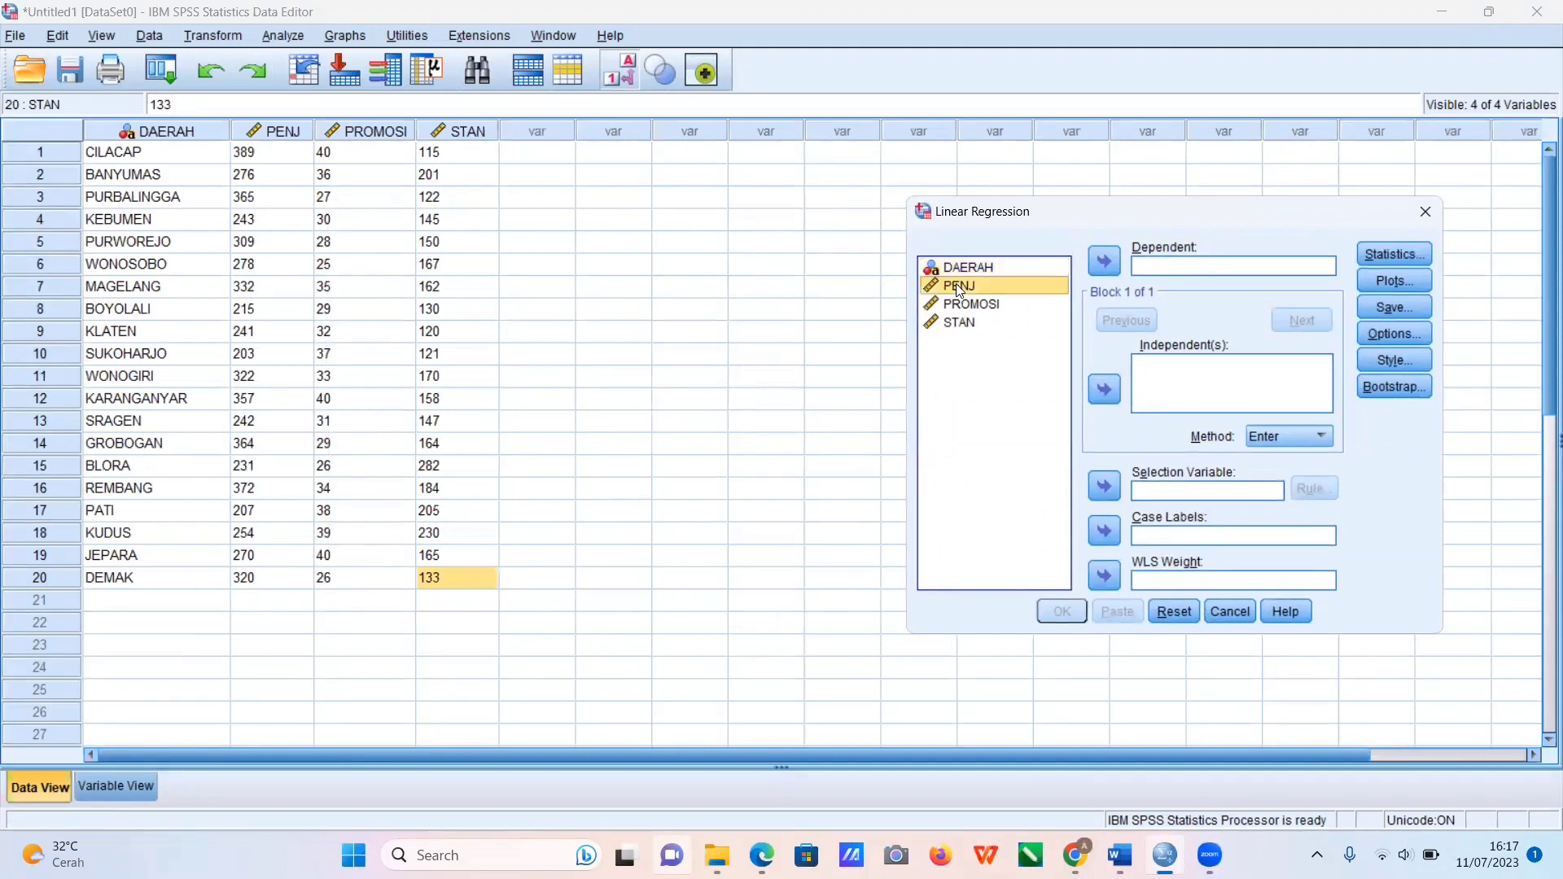
{"action": "left_click", "coordinate": [1109, 260]}
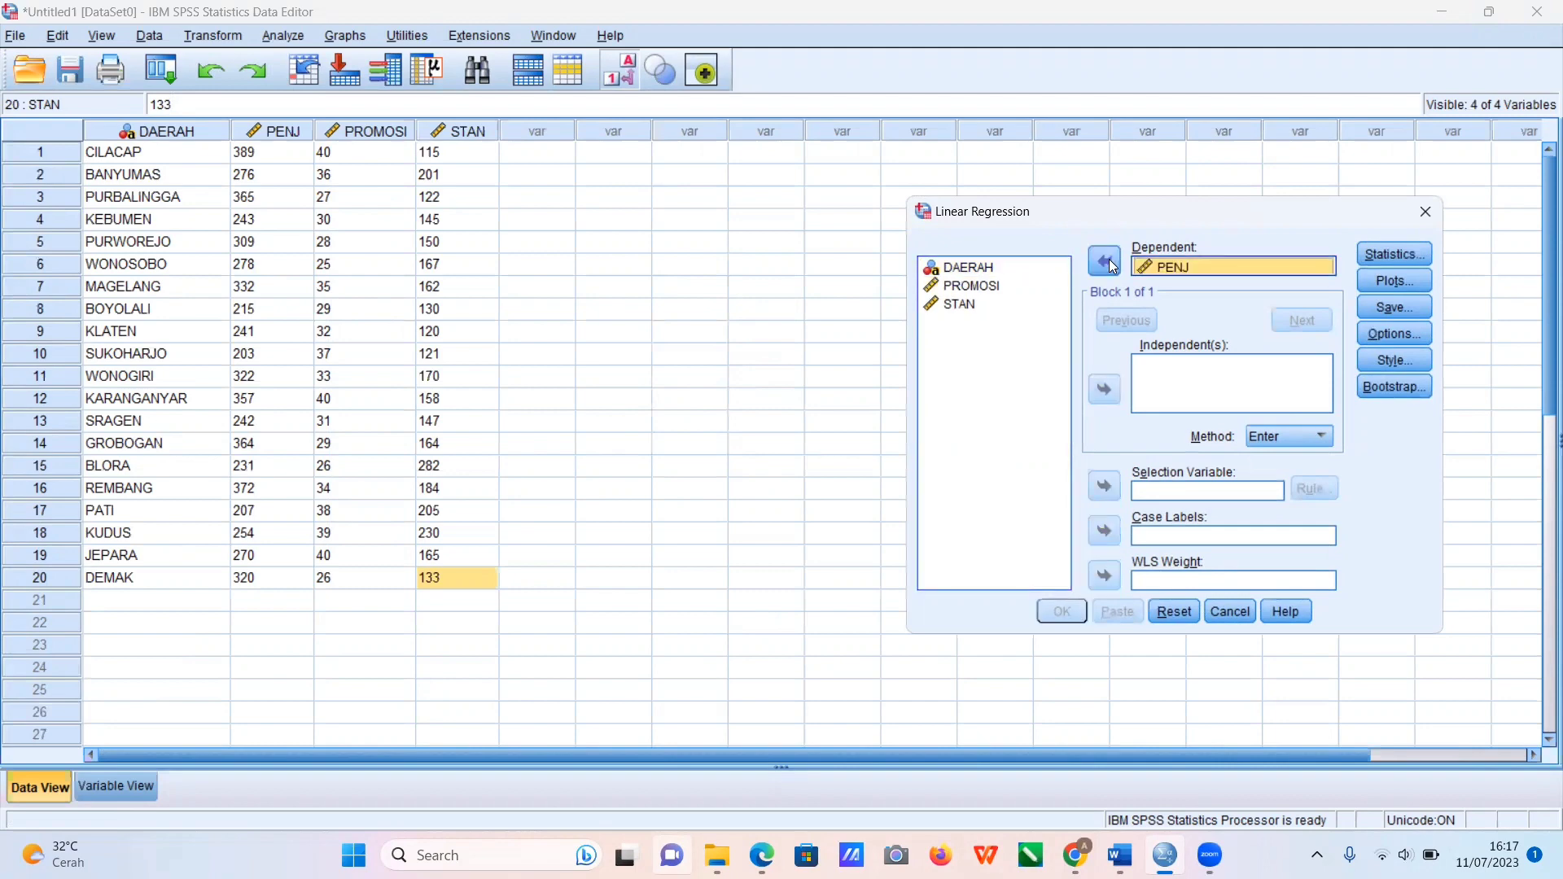
Assign PROMOSI and STAN as independent variables and DAERAH as the case label.
{"action": "left_click", "coordinate": [968, 289]}
{"action": "left_click", "coordinate": [970, 288]}
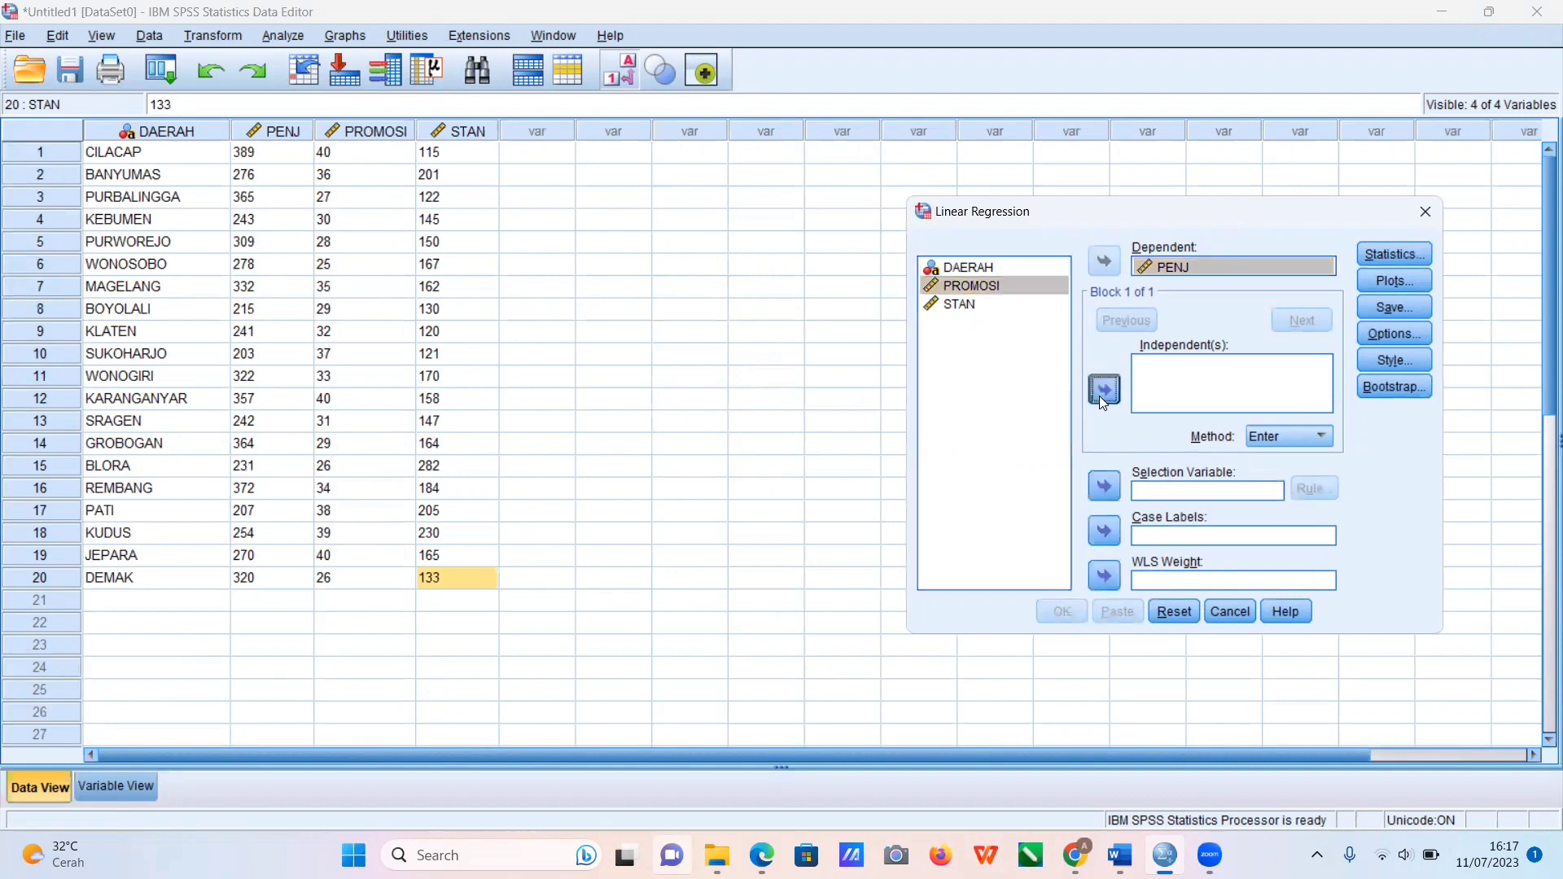
{"action": "left_click", "coordinate": [1103, 393]}
{"action": "left_click", "coordinate": [992, 304]}
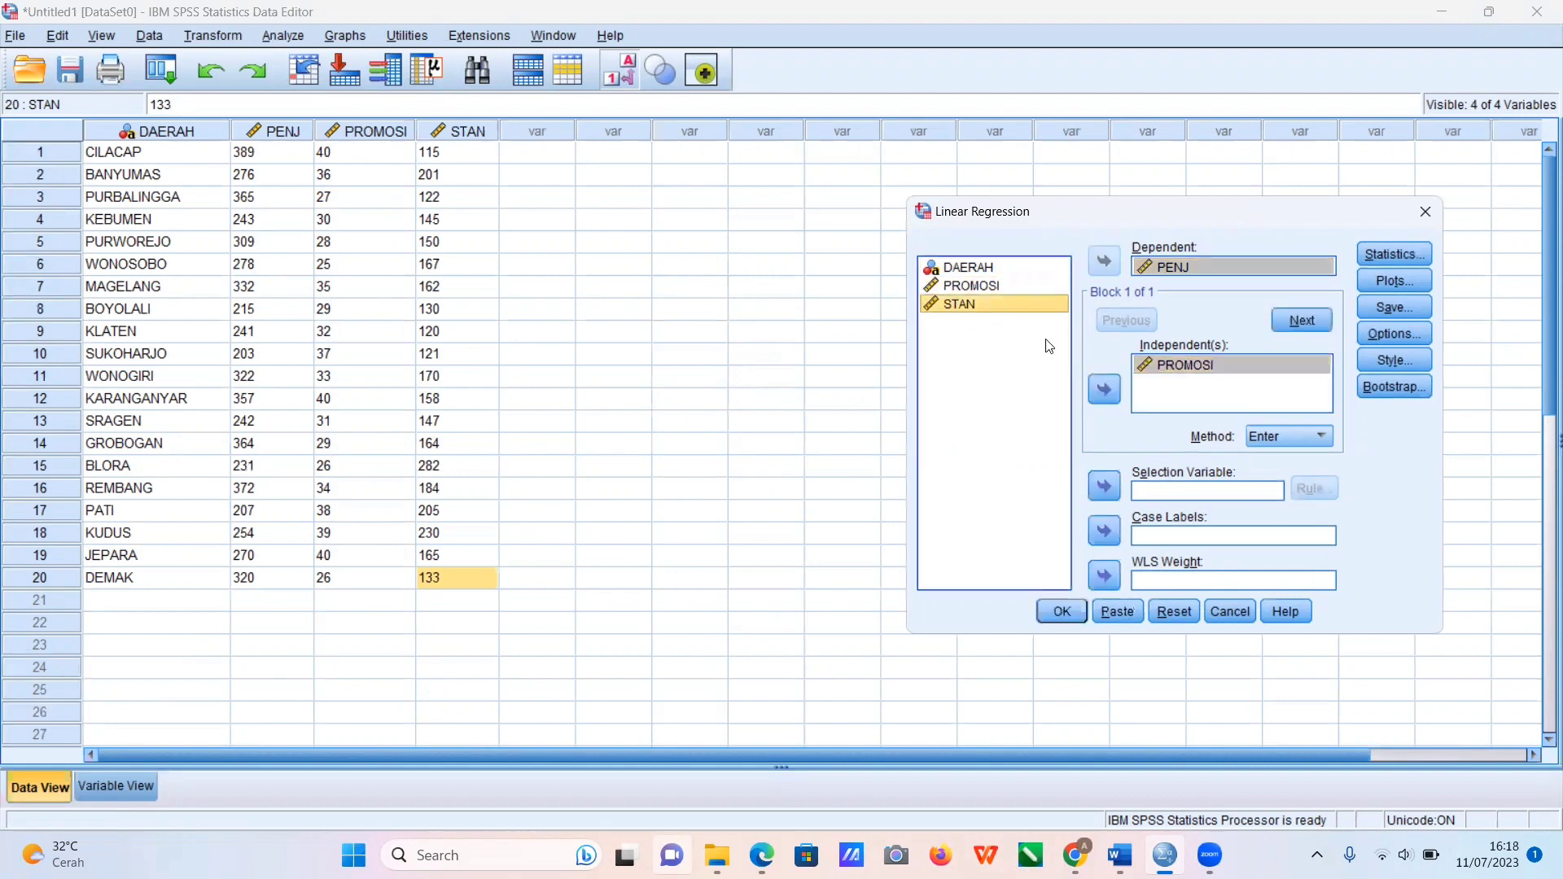
{"action": "left_click", "coordinate": [1101, 389]}
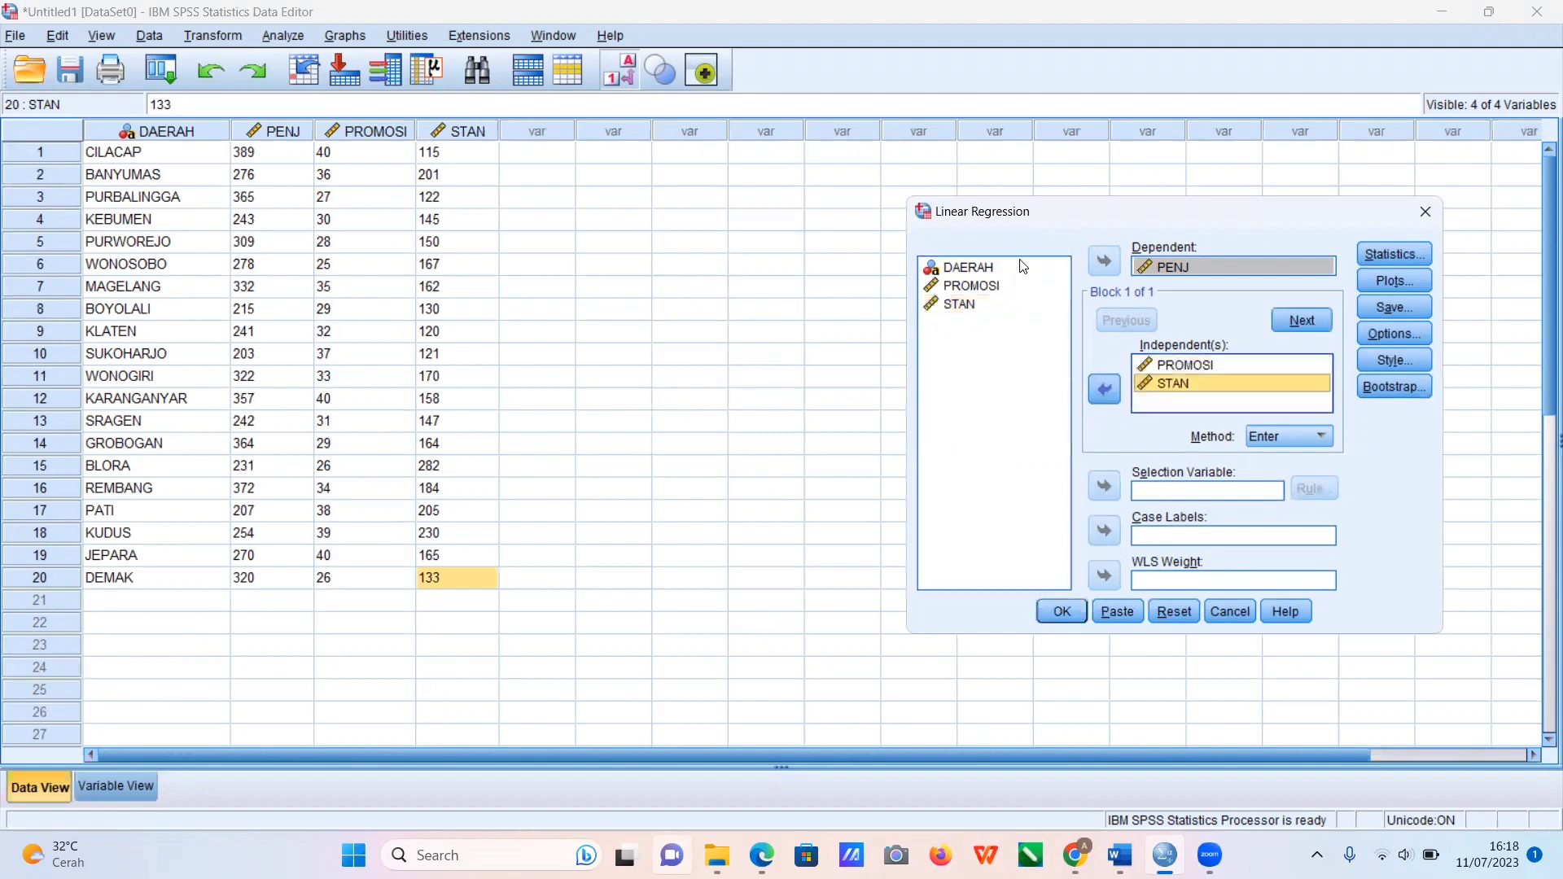
{"action": "left_click", "coordinate": [998, 272]}
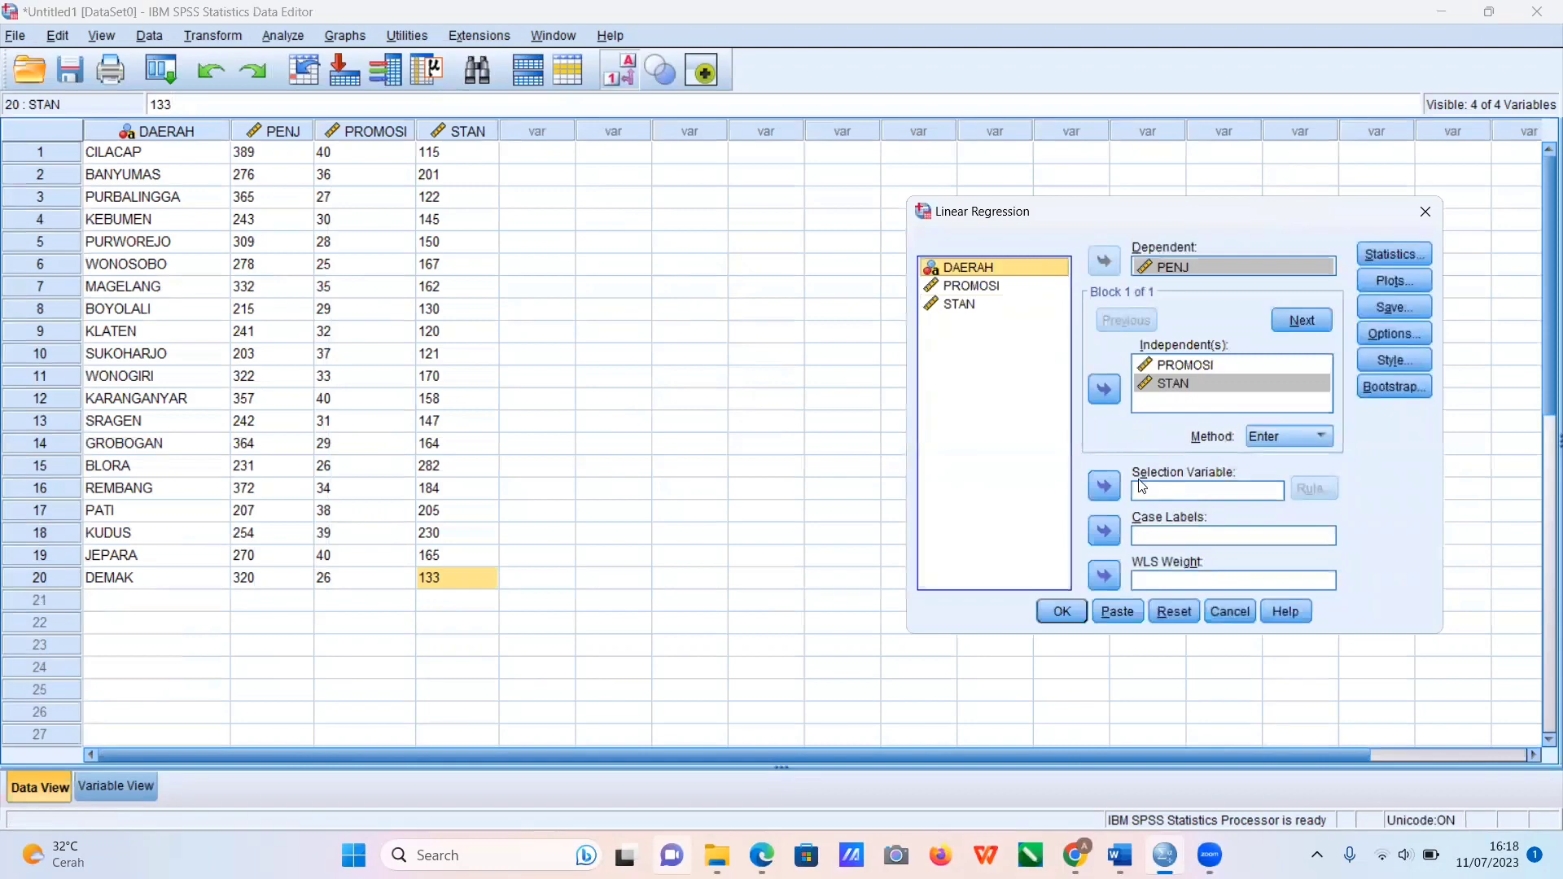
{"action": "left_click", "coordinate": [1106, 532]}
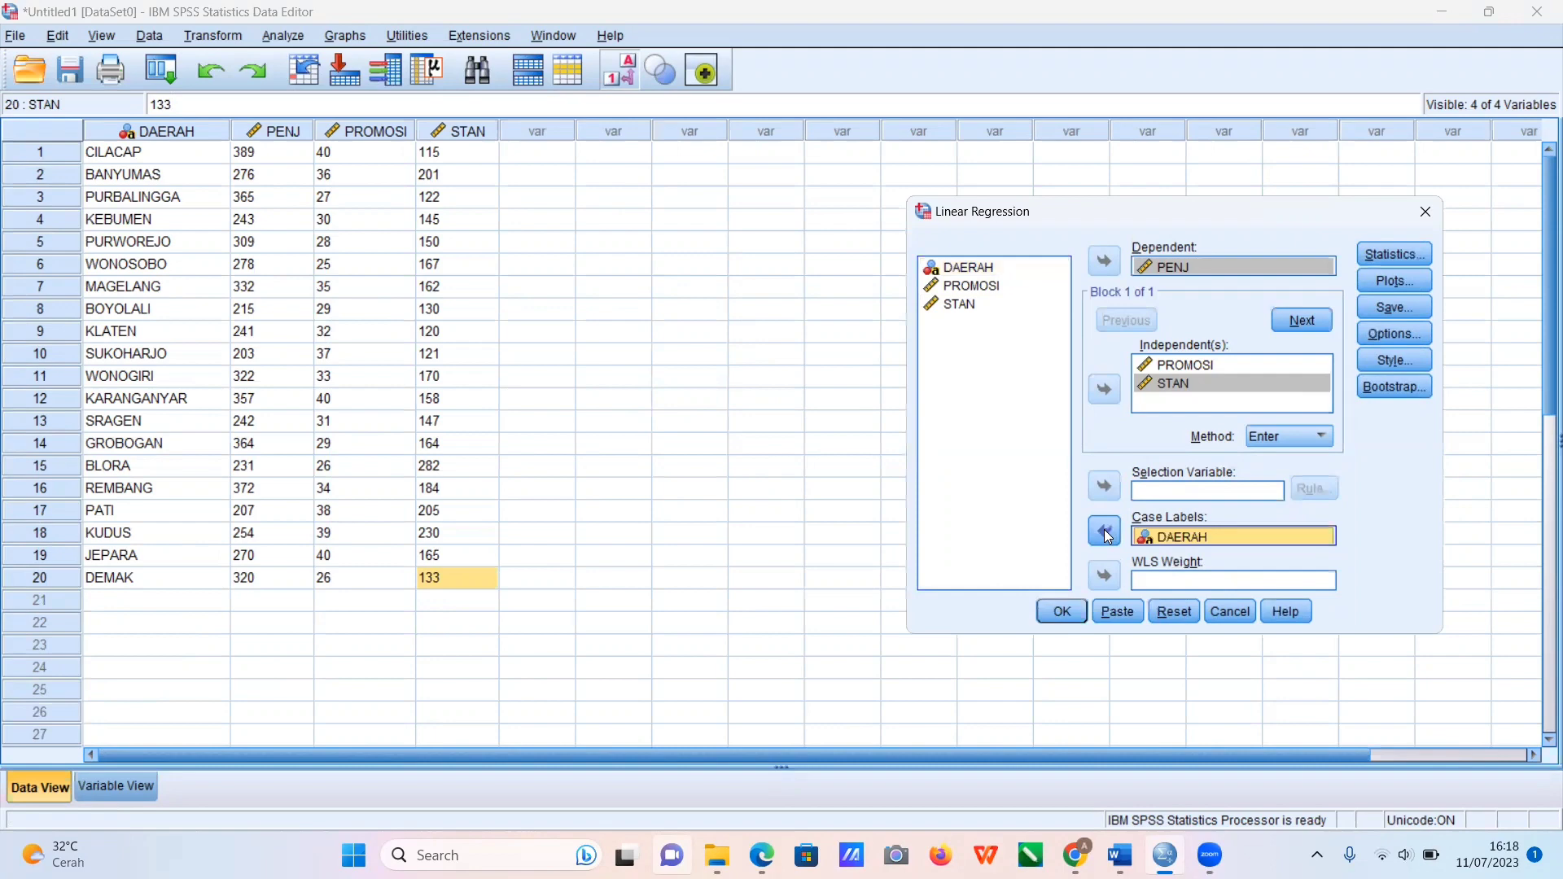
Add R squared change, descriptives, part and partial correlations, and collinearity diagnostics to the regression statistics.
{"action": "left_click", "coordinate": [1386, 254]}
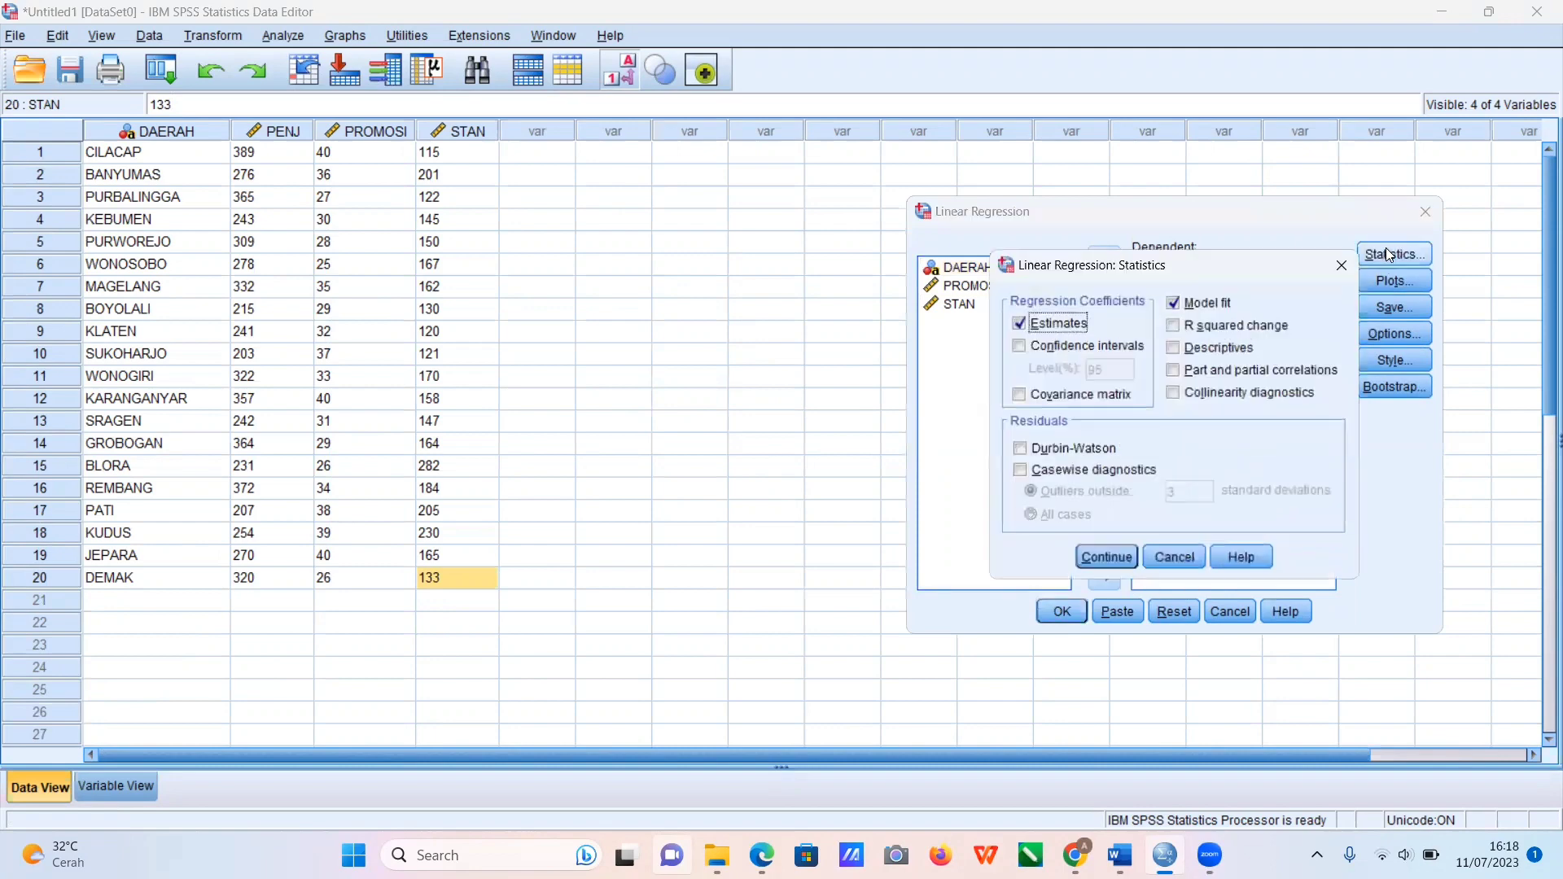
{"action": "left_click", "coordinate": [1187, 326]}
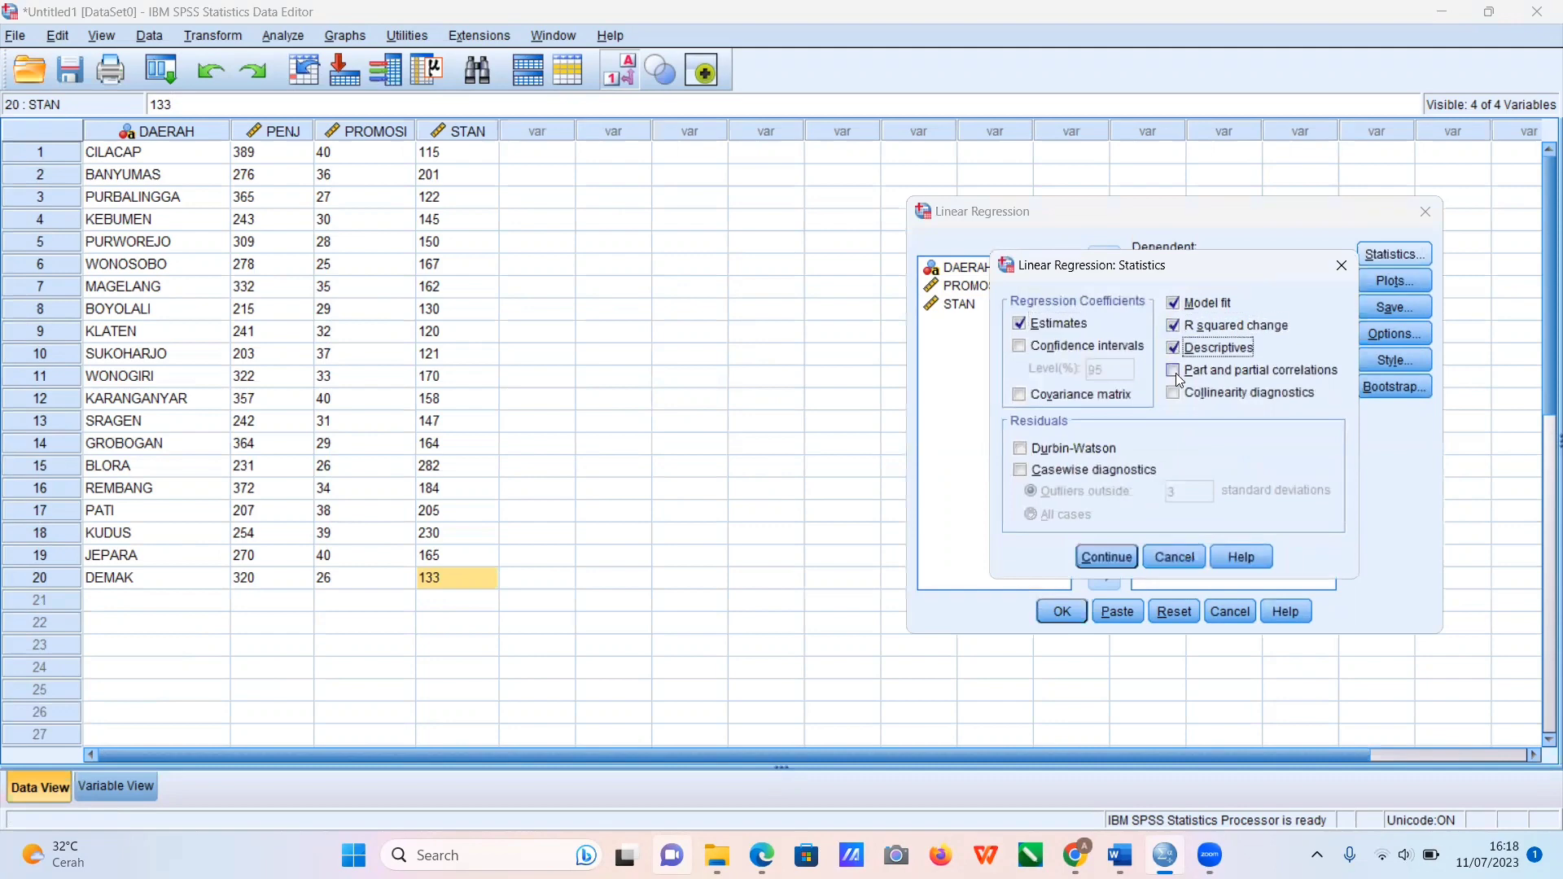
{"action": "left_click", "coordinate": [1175, 372]}
{"action": "left_click", "coordinate": [1173, 393]}
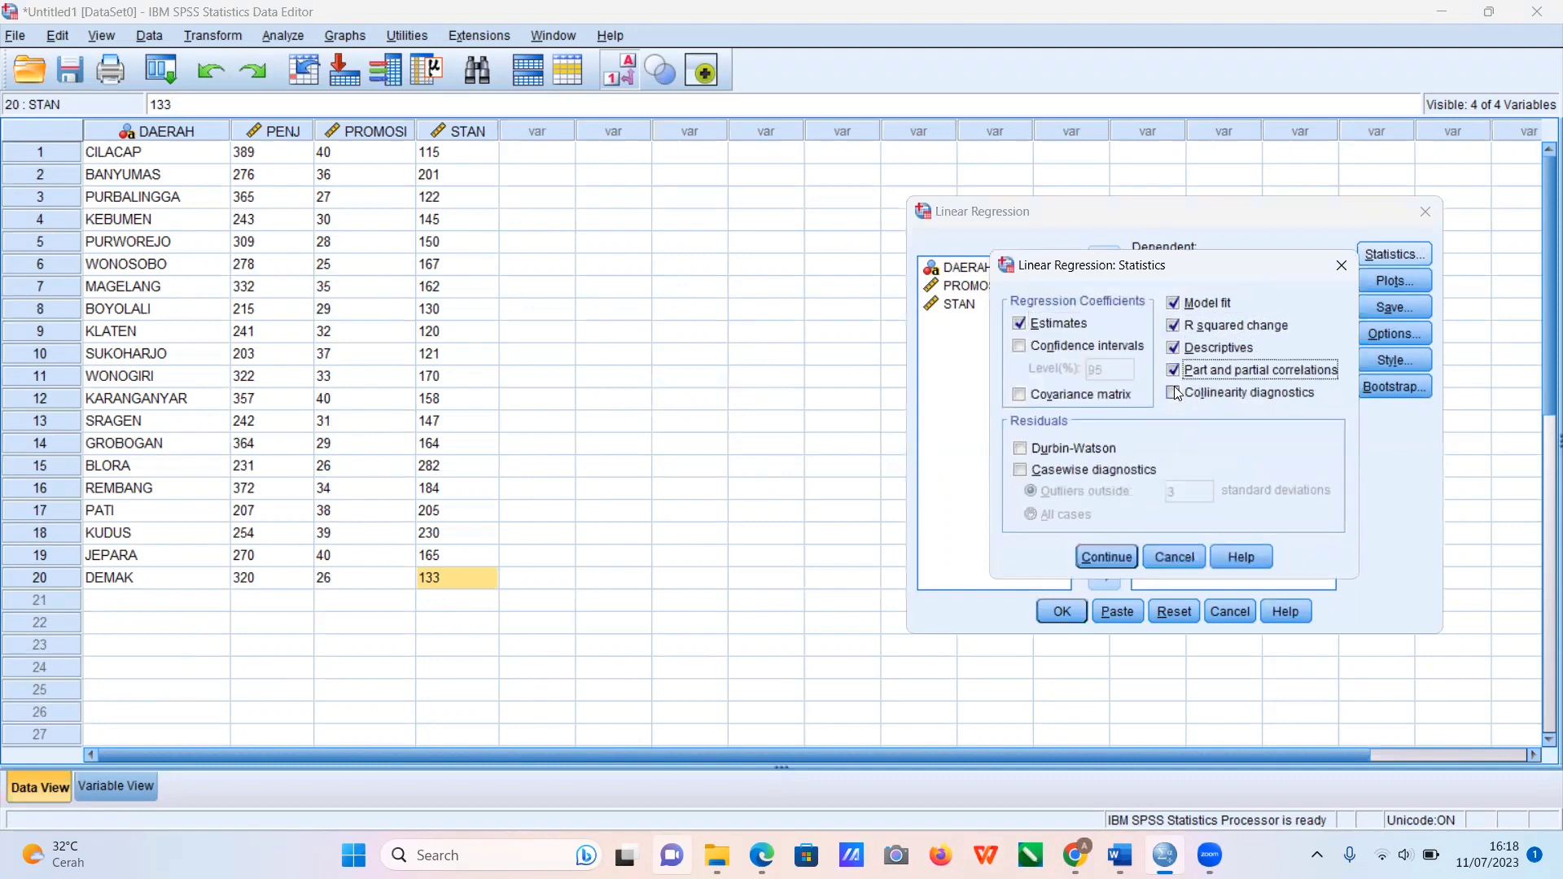
{"action": "left_click", "coordinate": [1107, 557]}
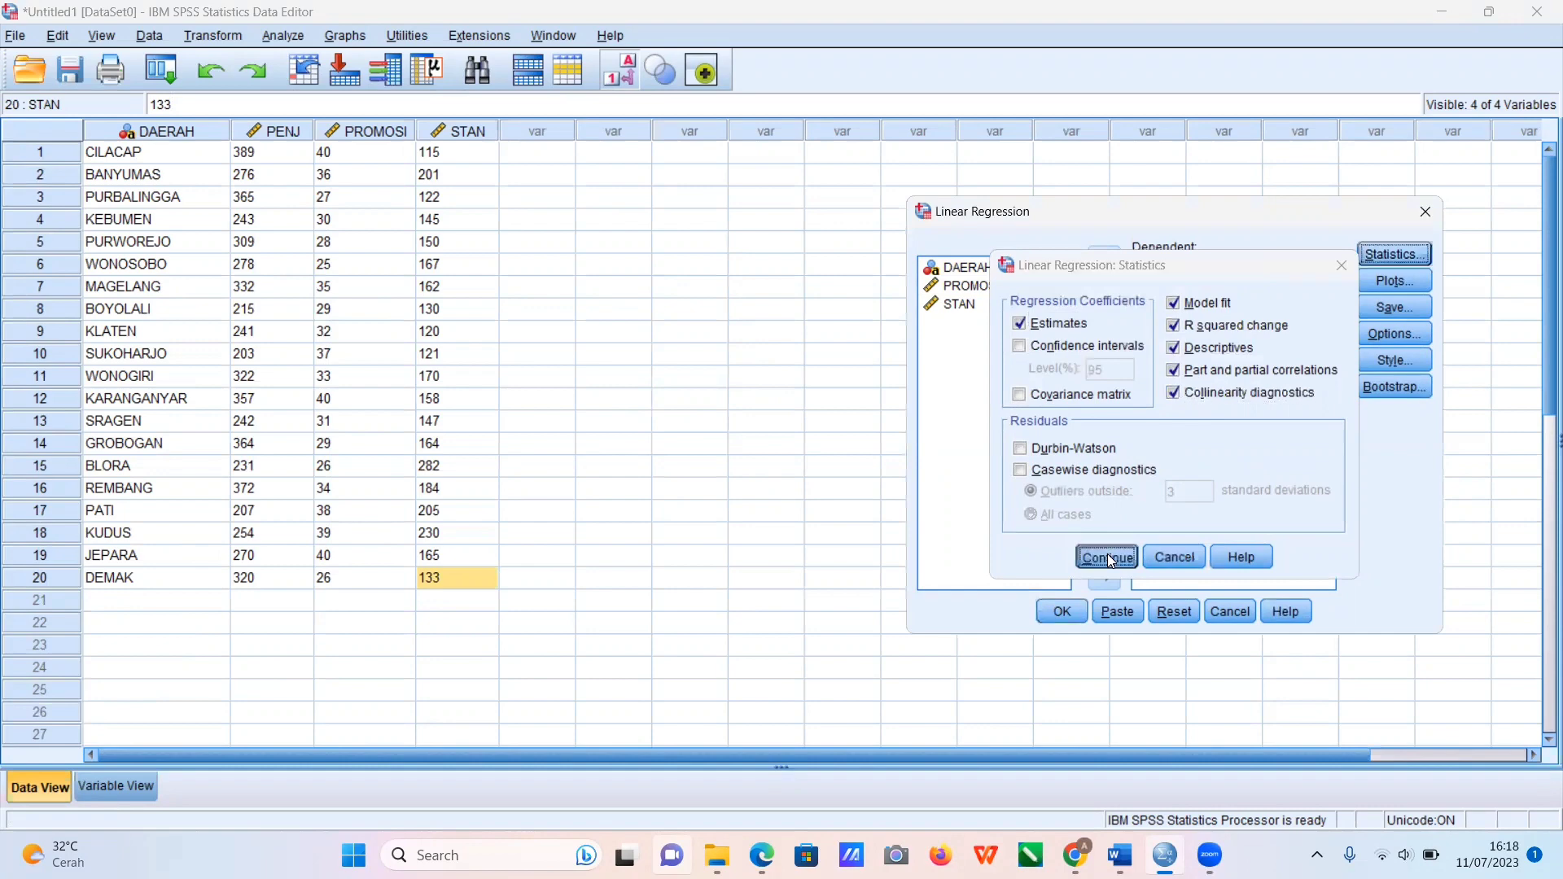
Include a histogram of the standardized residuals in the regression plots.
{"action": "left_click", "coordinate": [1396, 275]}
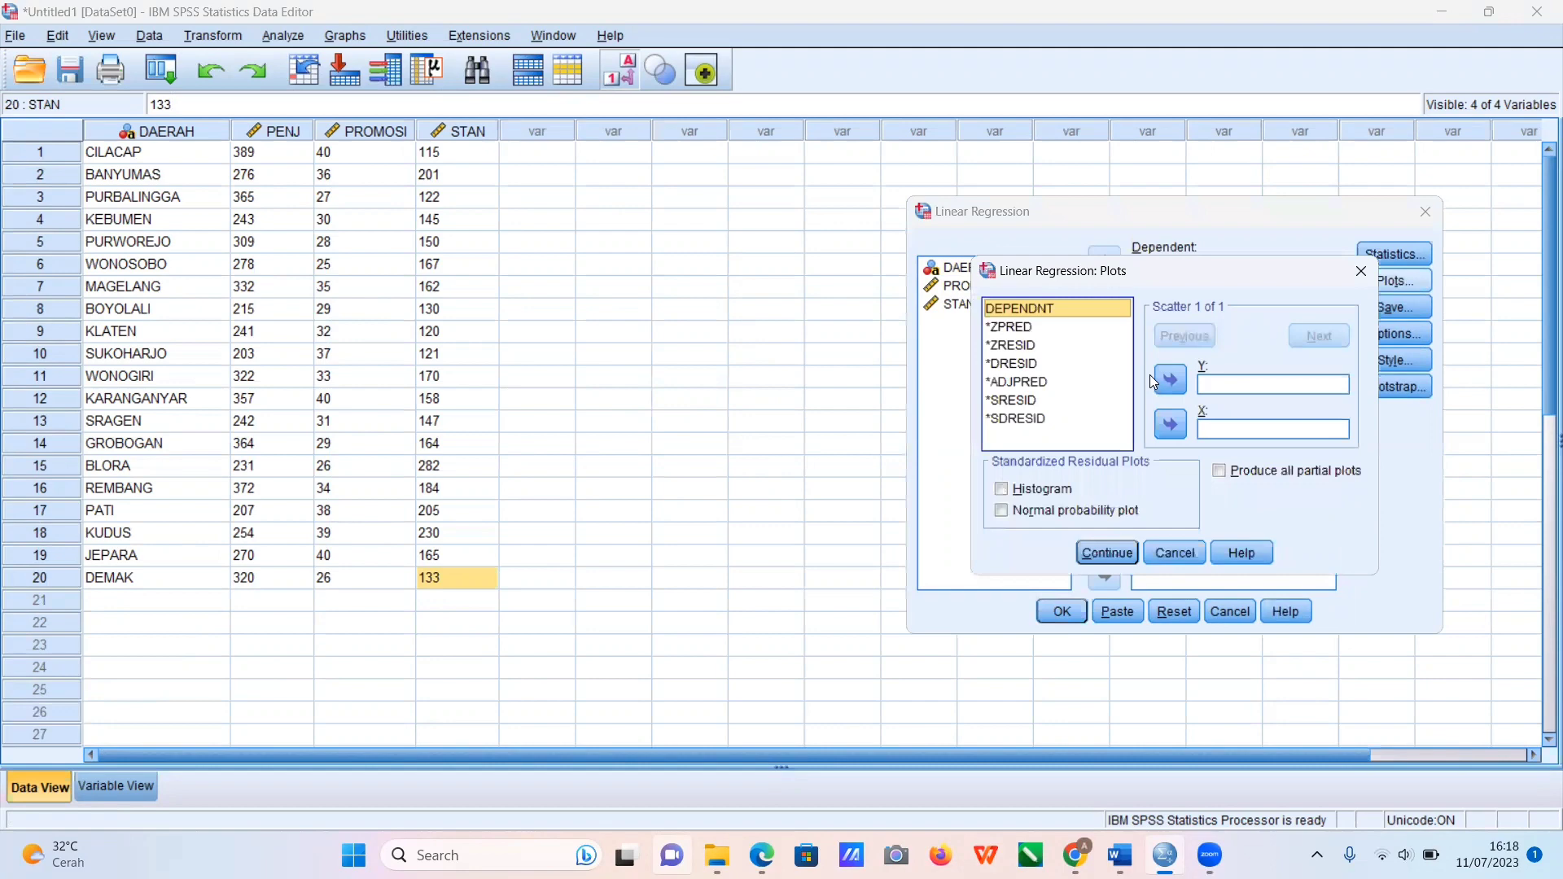
{"action": "left_click", "coordinate": [1018, 490]}
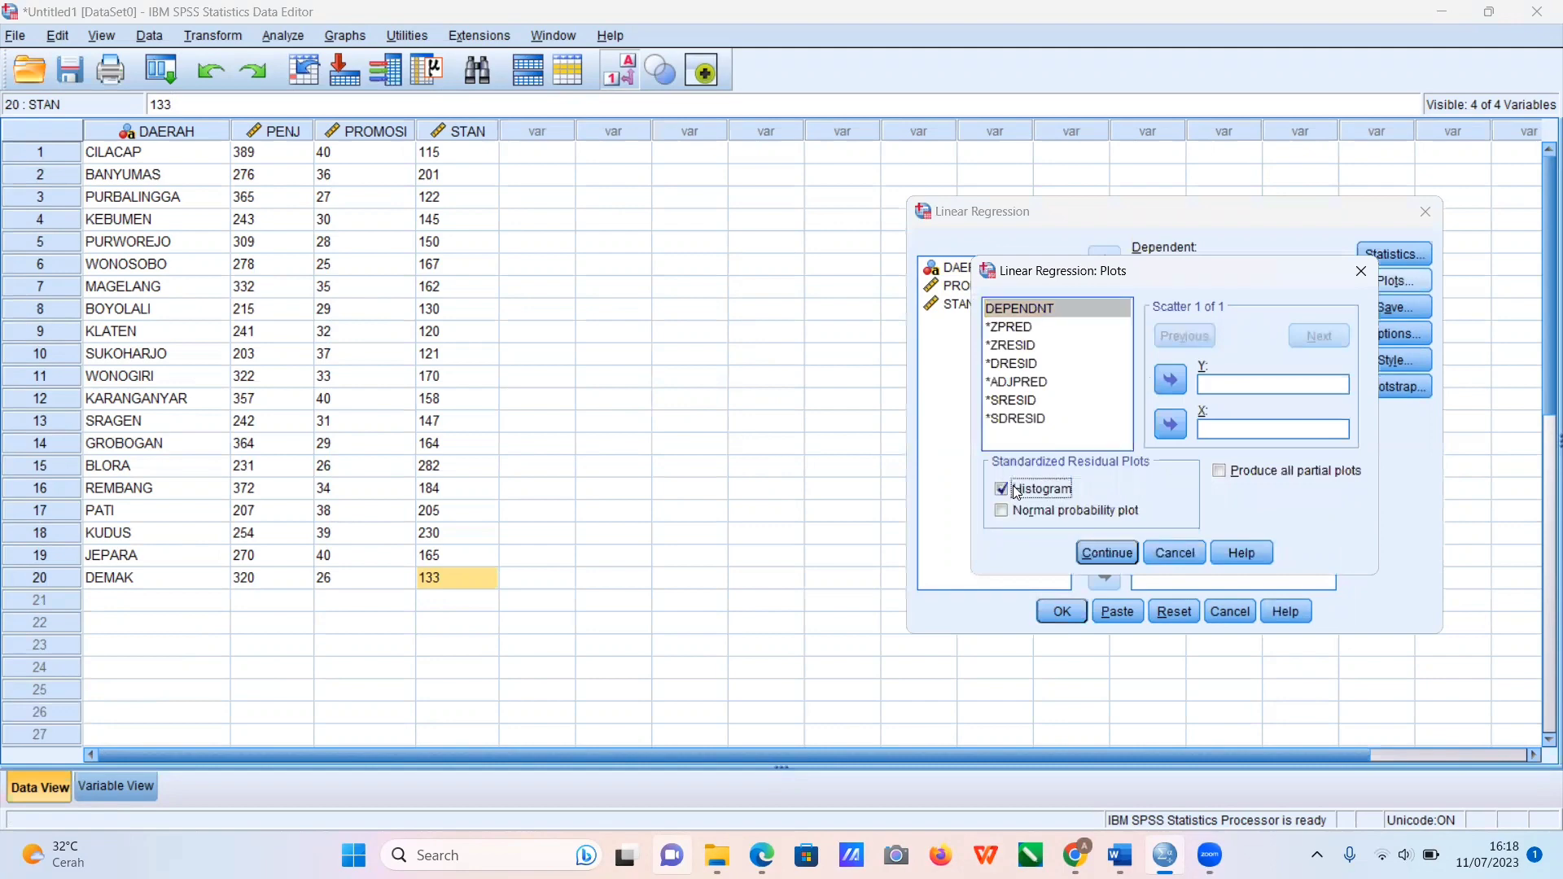
{"action": "left_click", "coordinate": [1106, 557]}
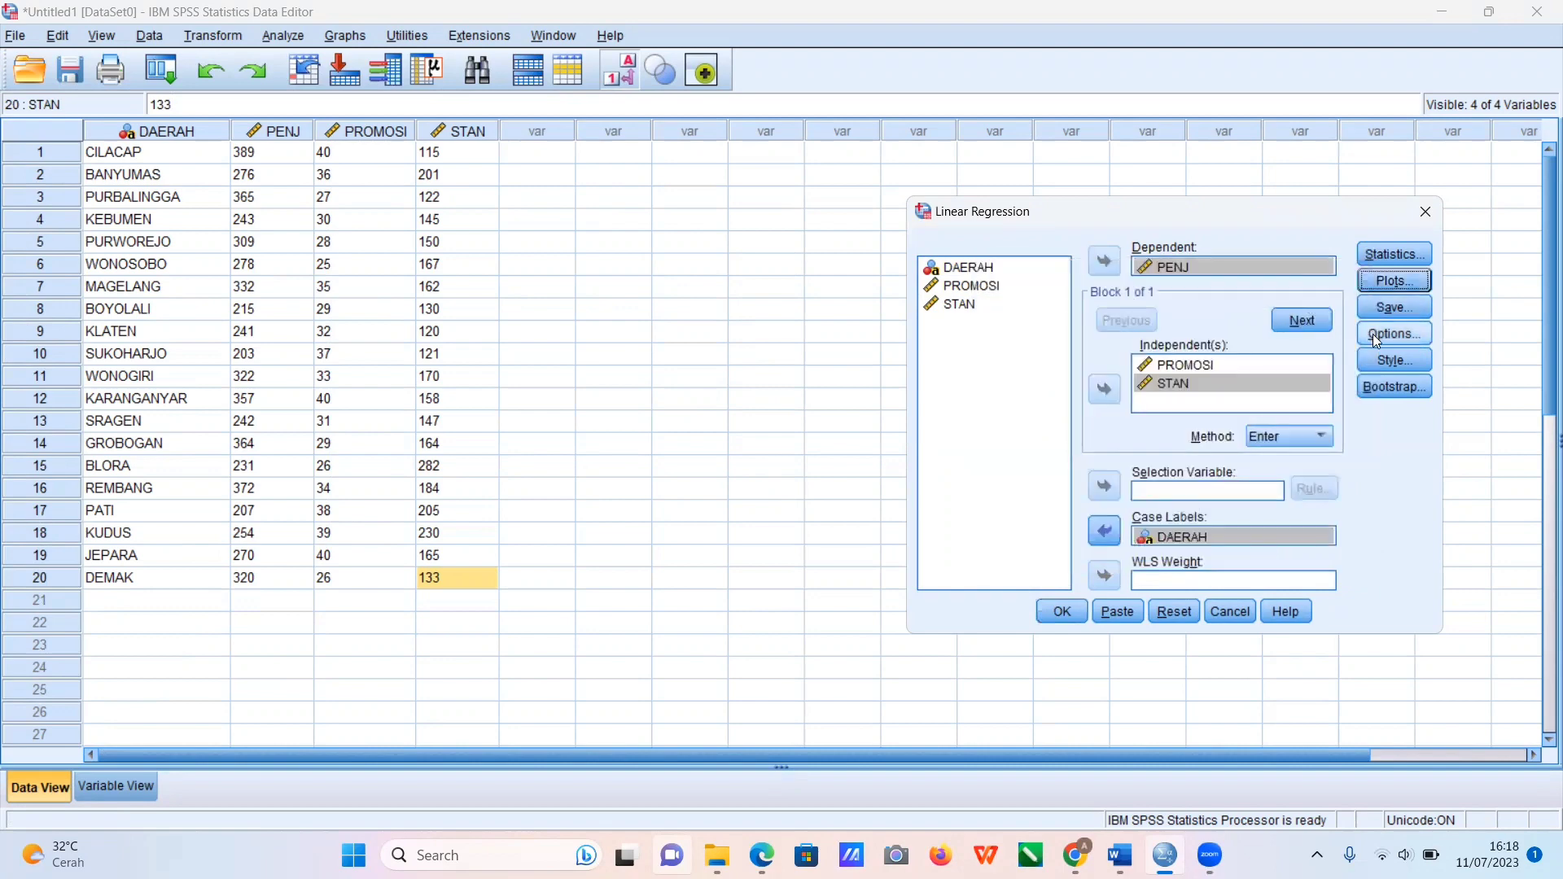
Accept the probability of F criteria with entry .05 and removal .10, and run the regression.
{"action": "left_click", "coordinate": [1375, 335]}
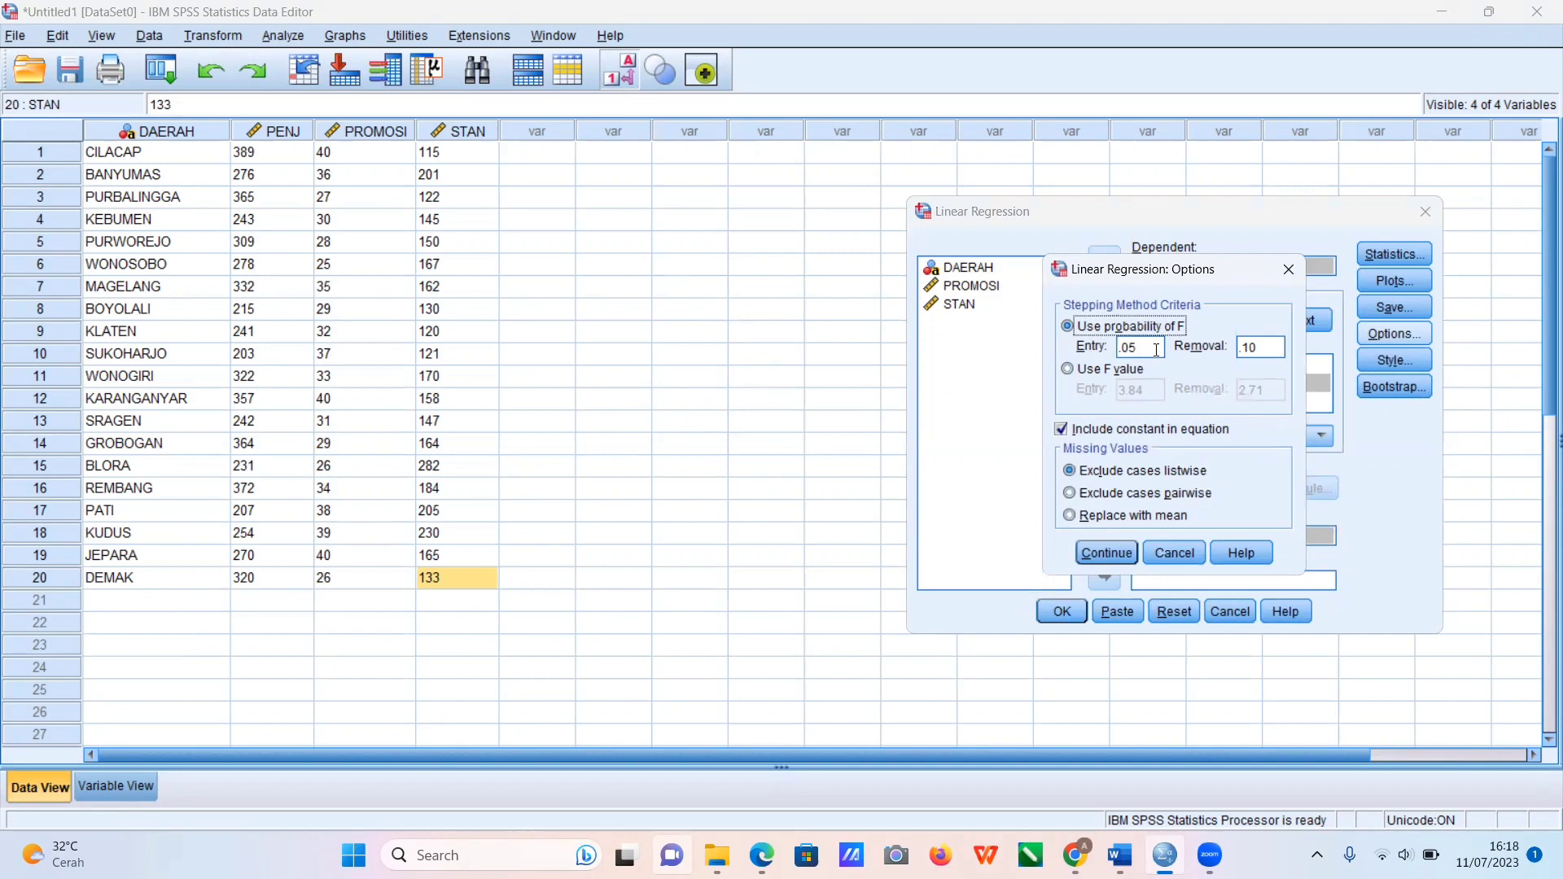
{"action": "left_click", "coordinate": [1105, 553]}
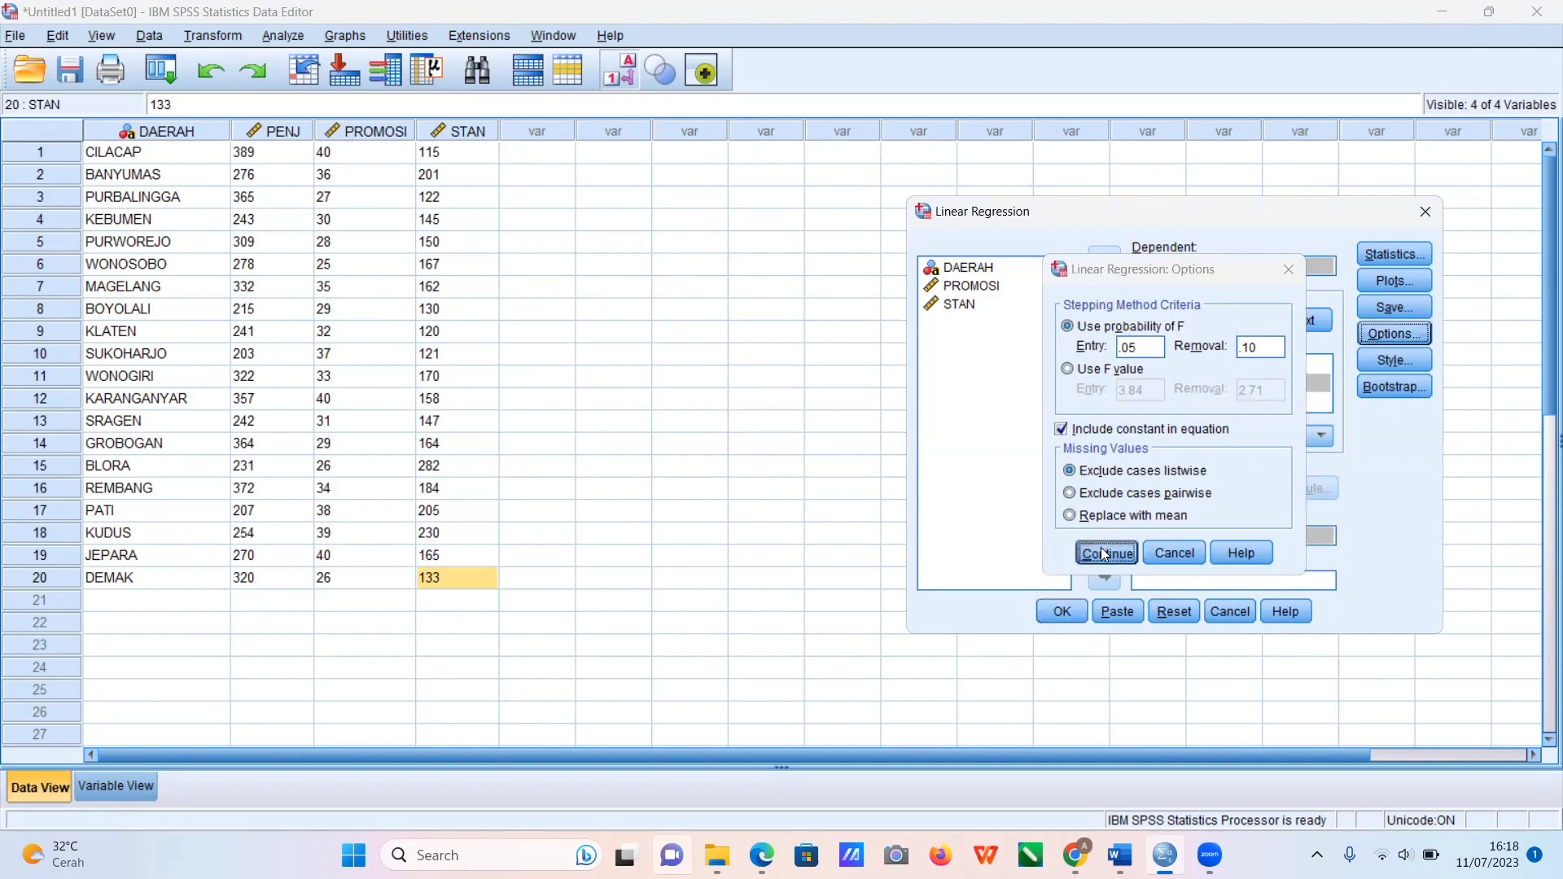
{"action": "left_click", "coordinate": [1063, 613]}
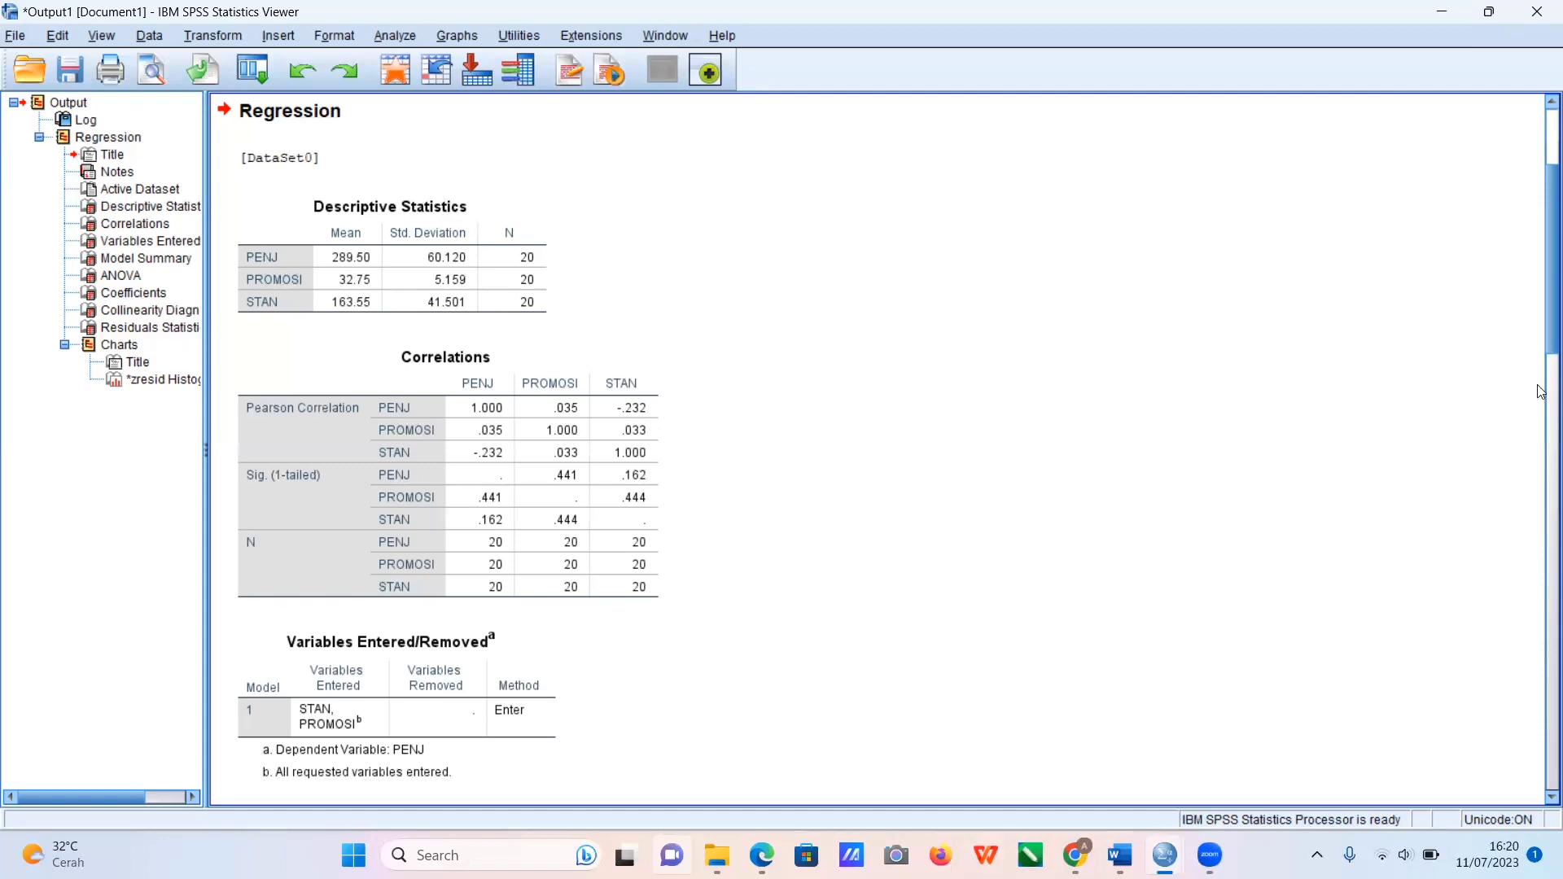
Examine the regression output from the descriptive statistics and coefficients through to the residual histogram.
{"action": "scroll", "coordinate": [1541, 350], "scroll_direction": "down", "scroll_amount": 1}
{"action": "left_click_drag", "start_coordinate": [1541, 350], "coordinate": [1542, 530]}
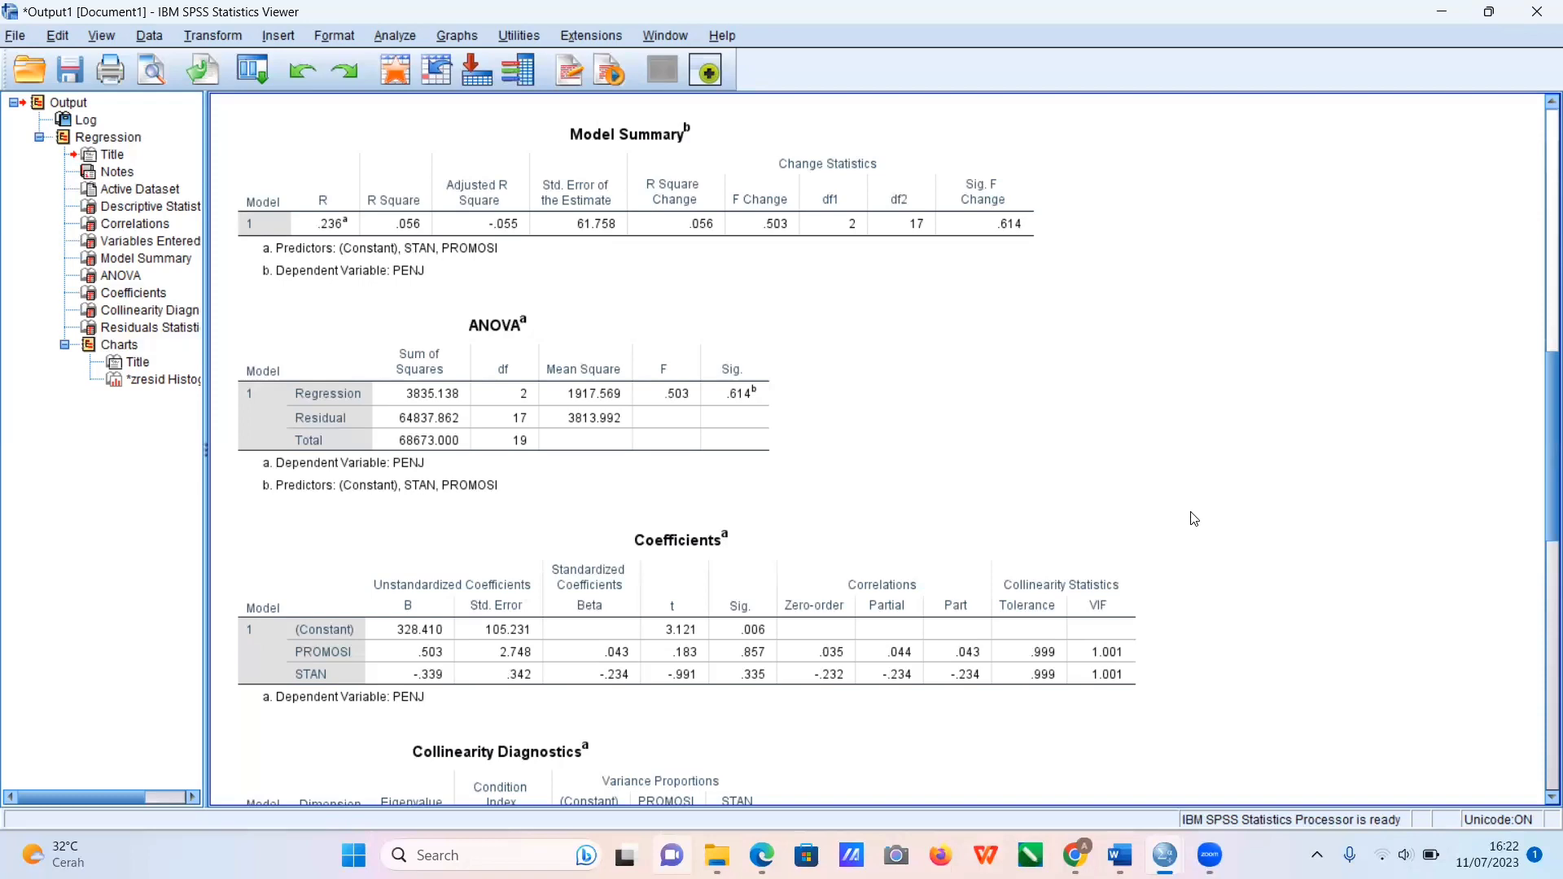
{"action": "left_click_drag", "start_coordinate": [1541, 430], "coordinate": [1516, 805]}
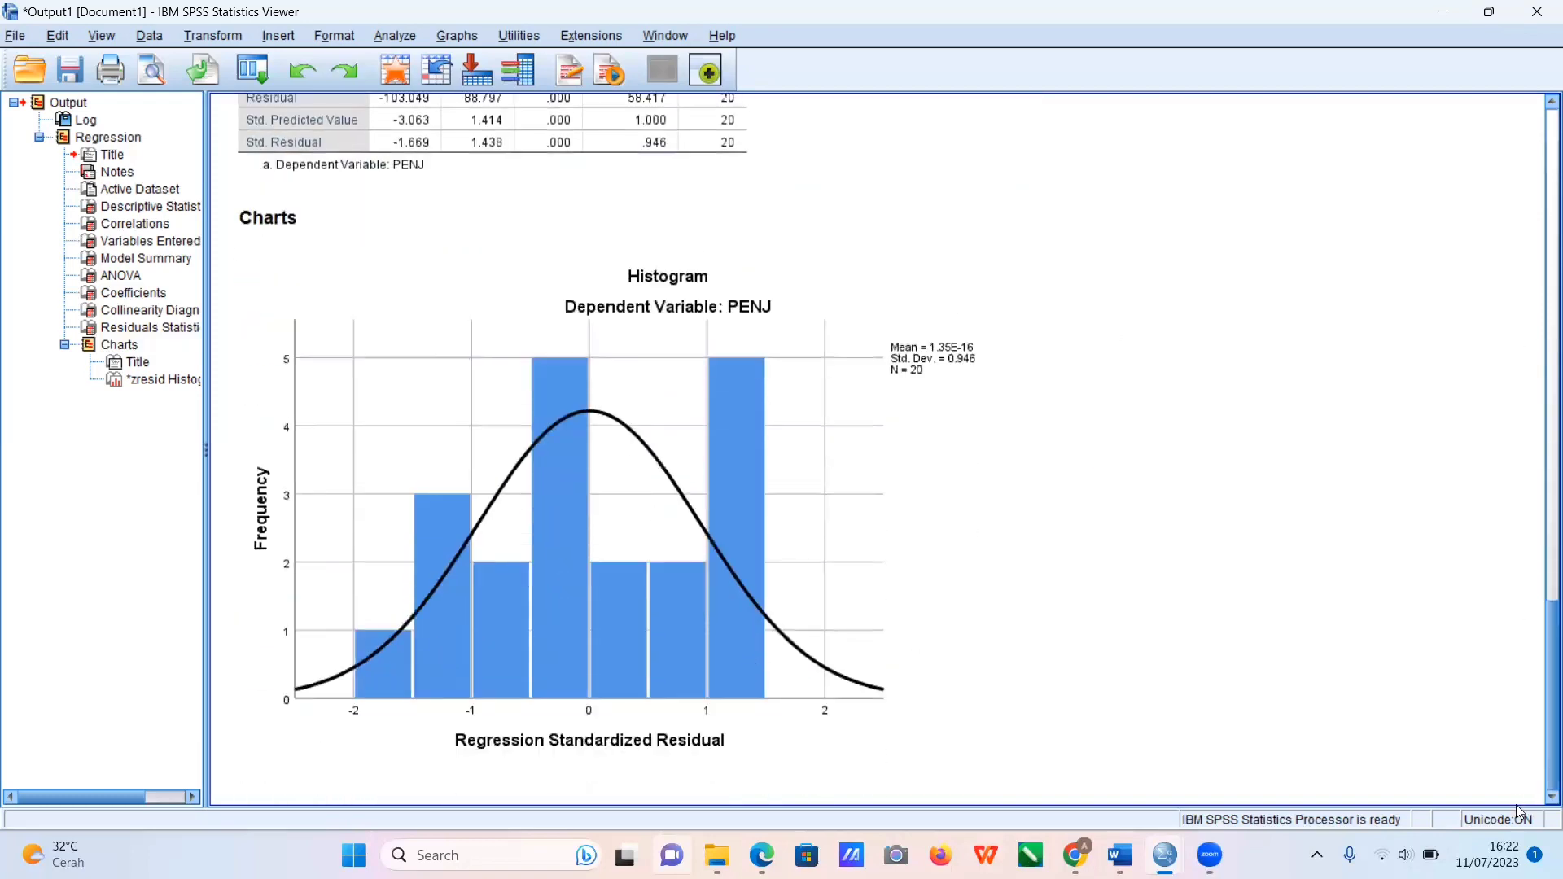
{"action": "left_click", "coordinate": [779, 280]}
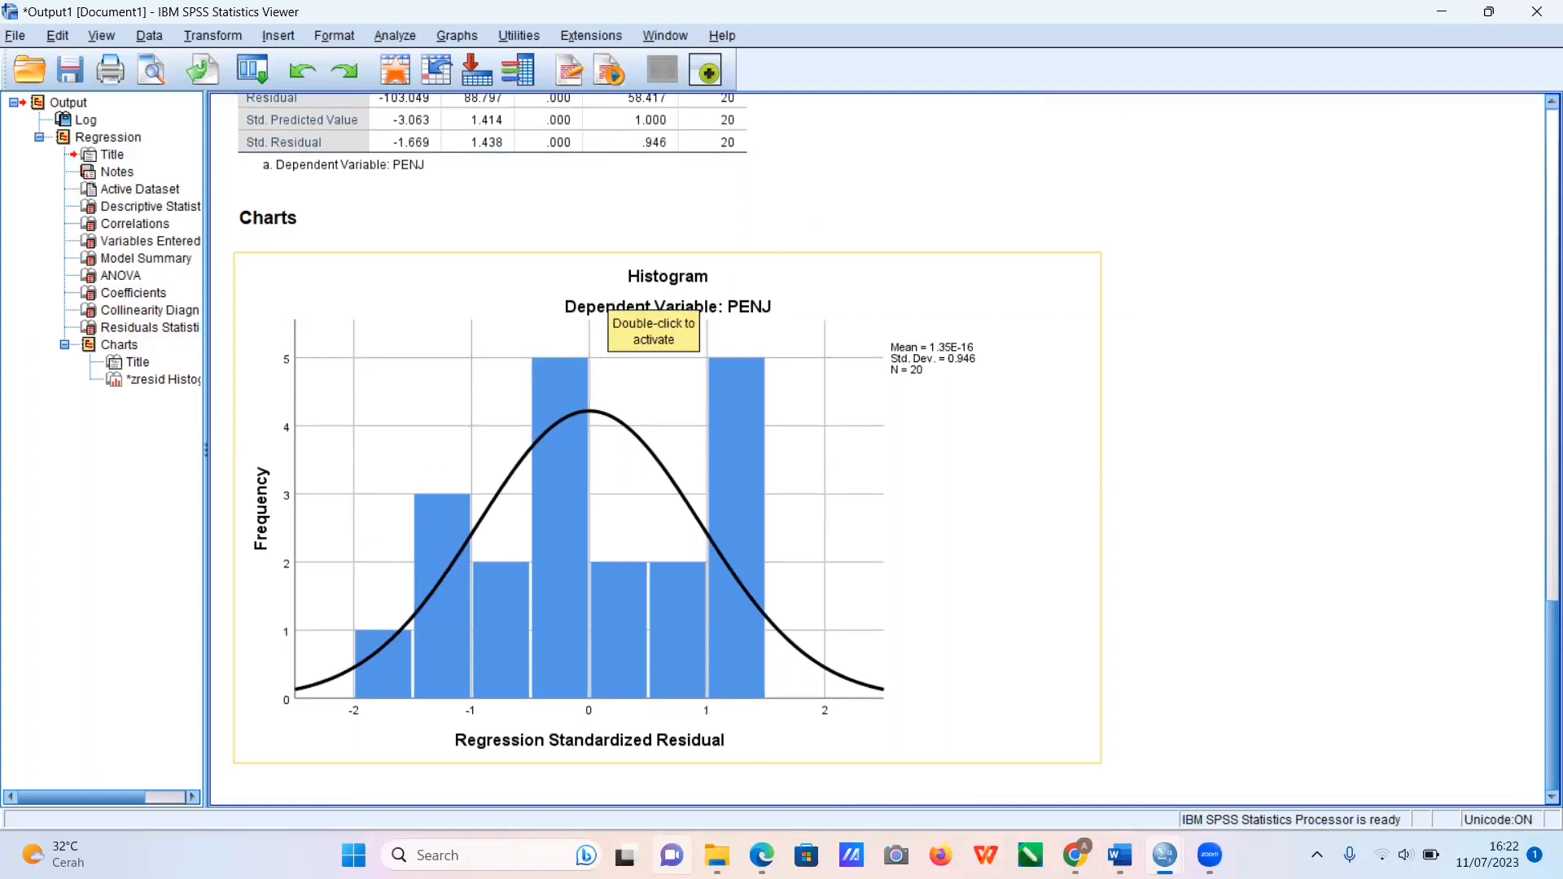
Reread problem 2 in the Word document, and return to the SPSS Data Editor to create a new dataset.
{"action": "key", "text": "alt+Tab"}
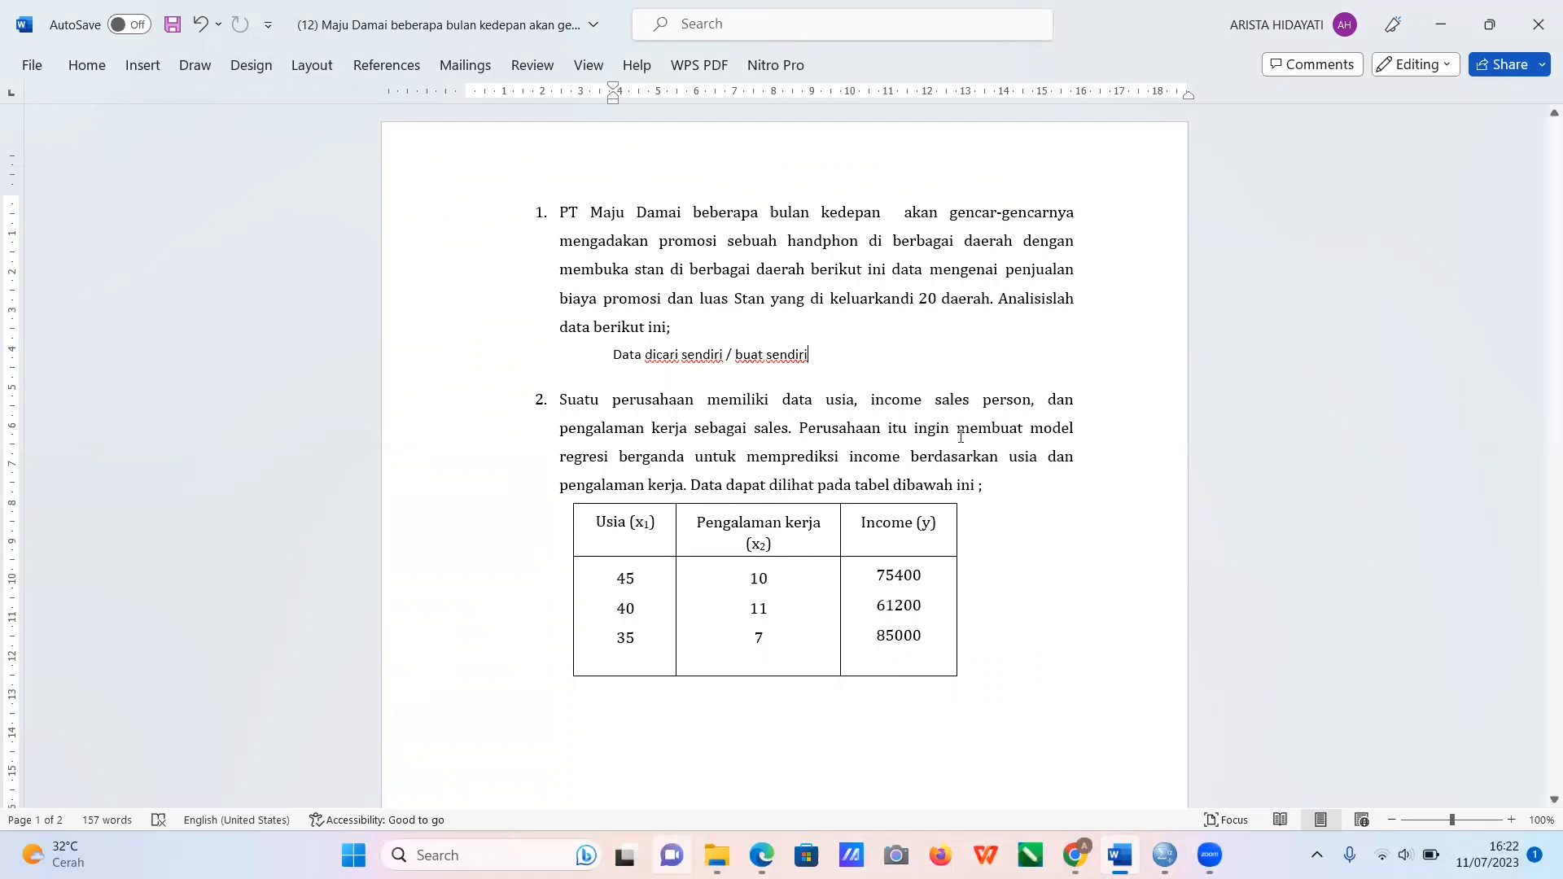
{"action": "left_click_drag", "start_coordinate": [1552, 244], "coordinate": [1432, 244]}
{"action": "mouse_move", "coordinate": [1205, 851]}
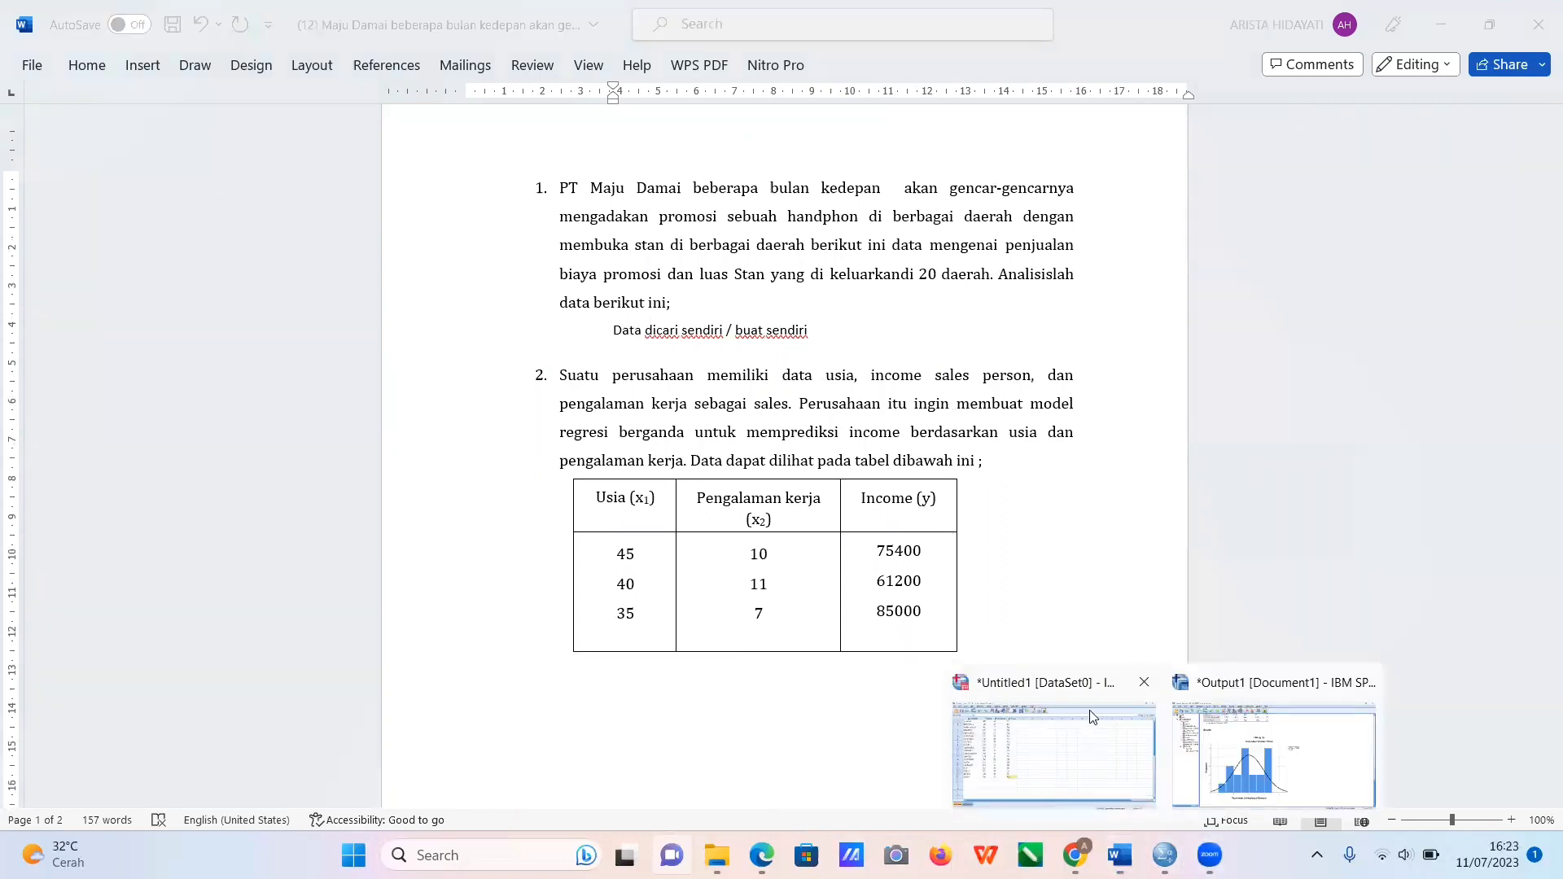
{"action": "left_click", "coordinate": [1103, 682]}
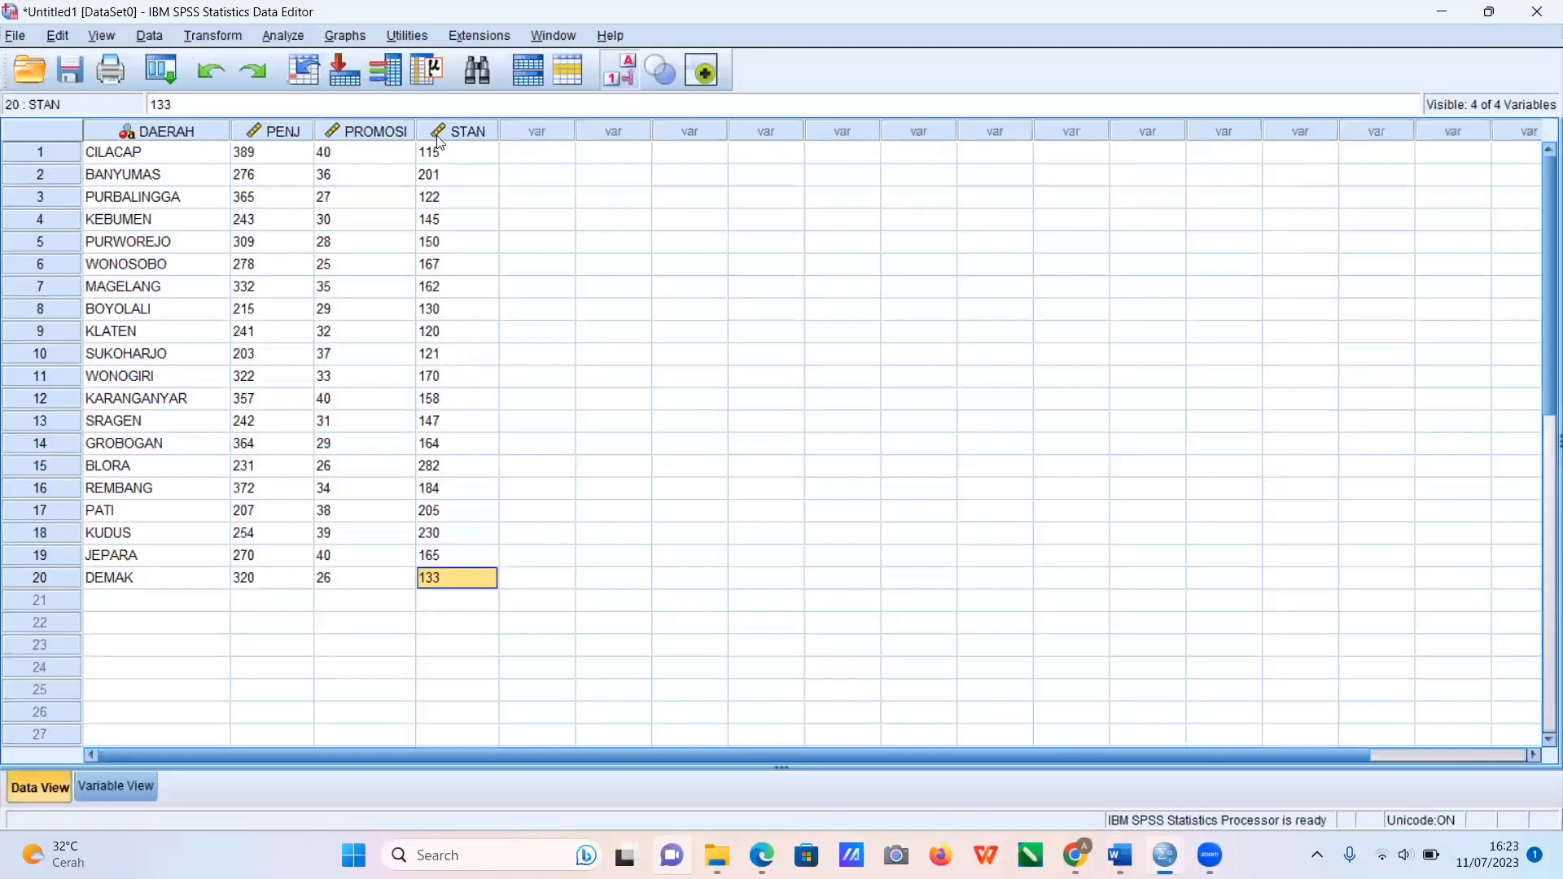
{"action": "left_click", "coordinate": [27, 38]}
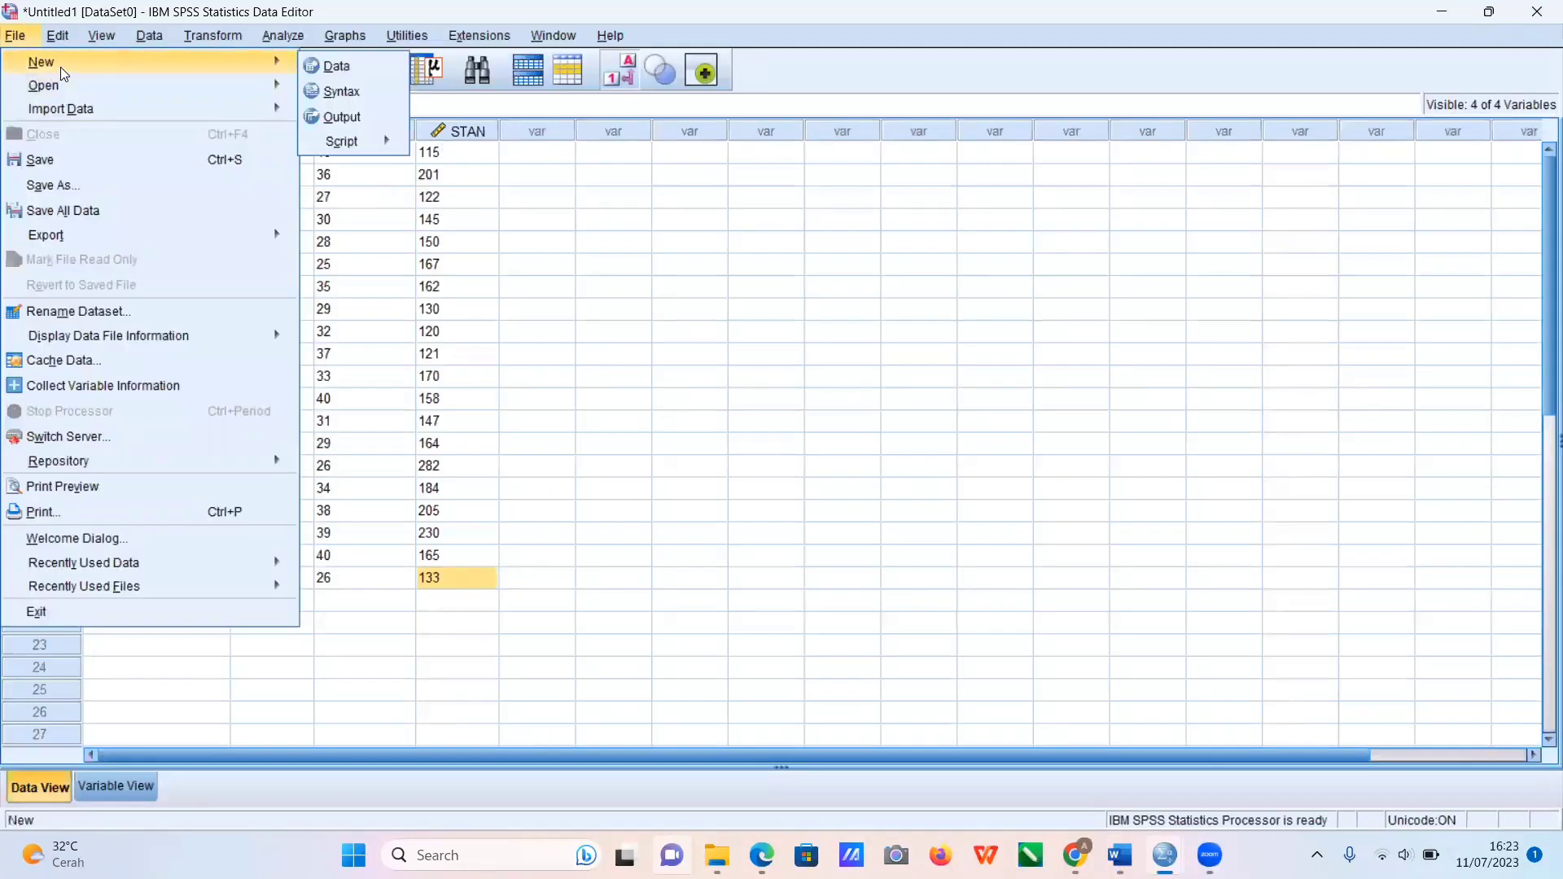
{"action": "mouse_move", "coordinate": [256, 65]}
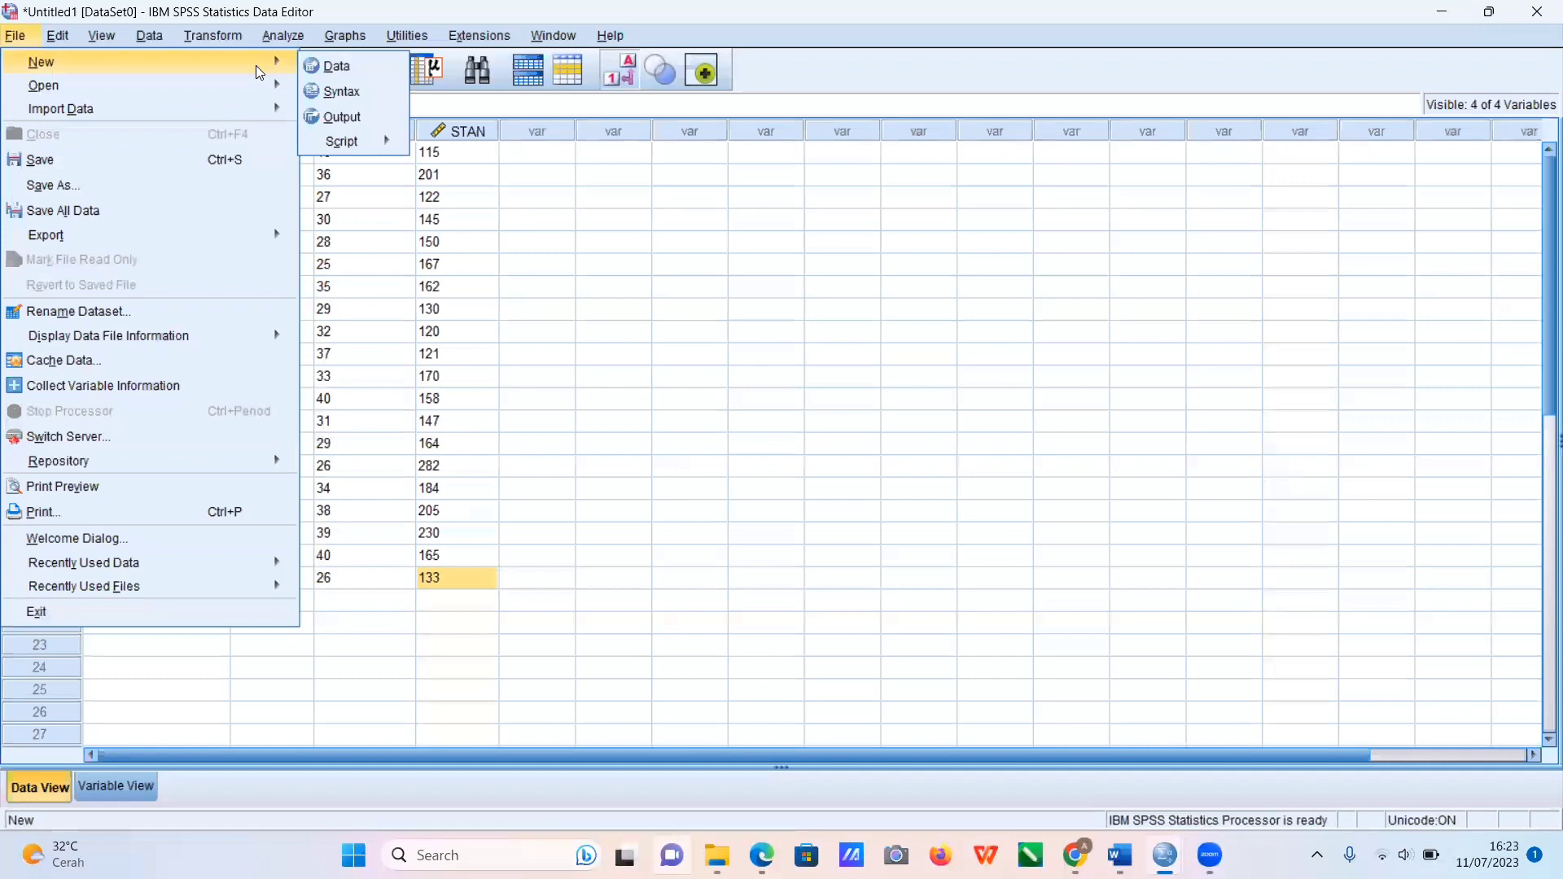
{"action": "left_click", "coordinate": [318, 73]}
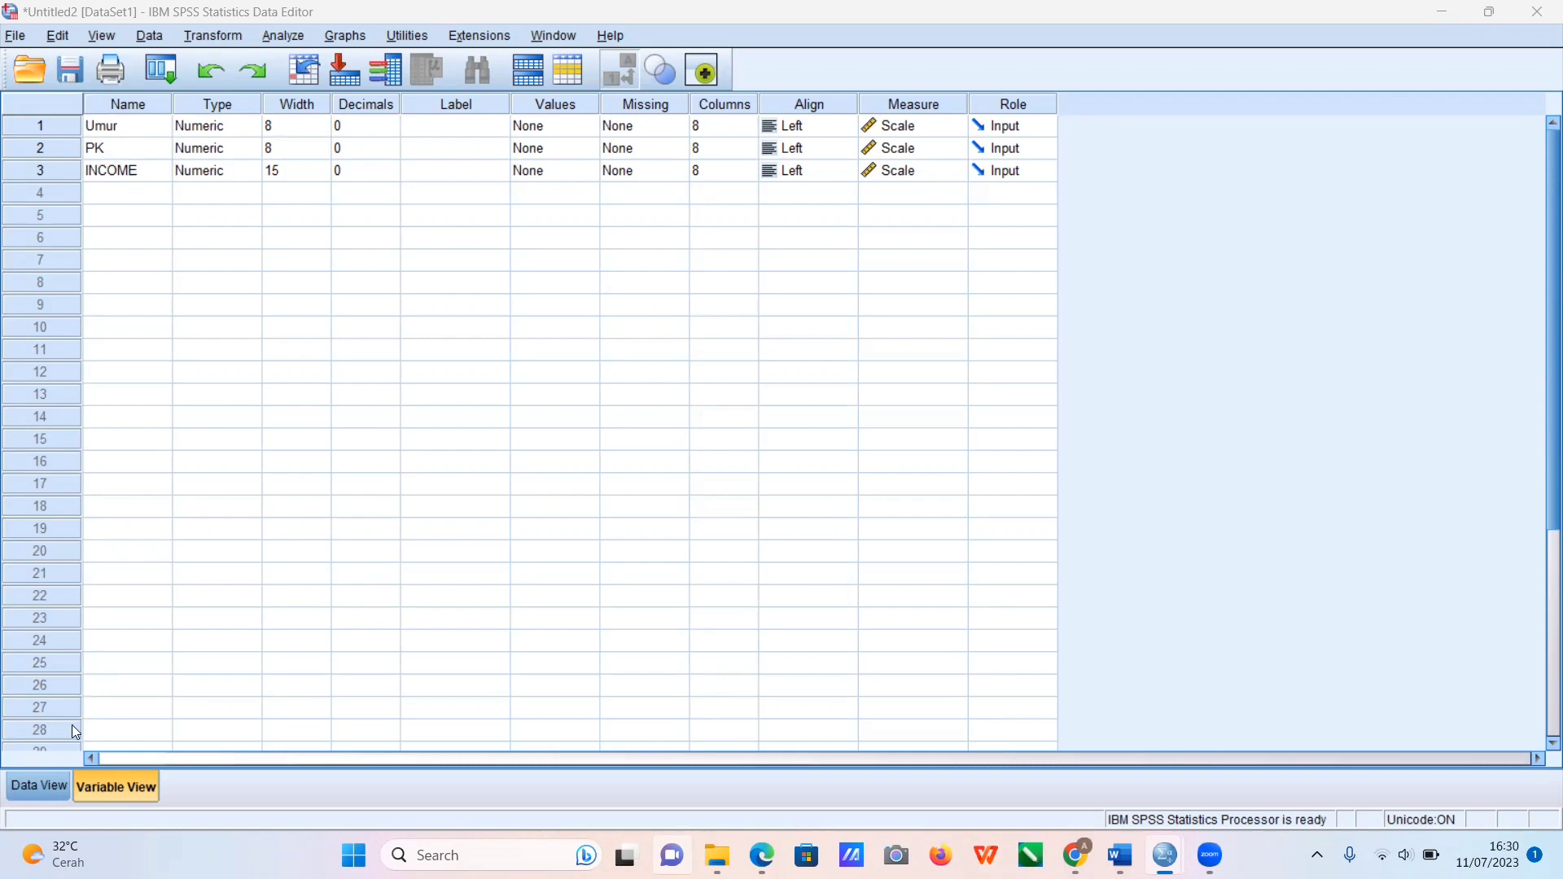
Start a Linear Regression on the Umur, PK and INCOME data, with INCOME as the dependent variable.
{"action": "left_click", "coordinate": [46, 785]}
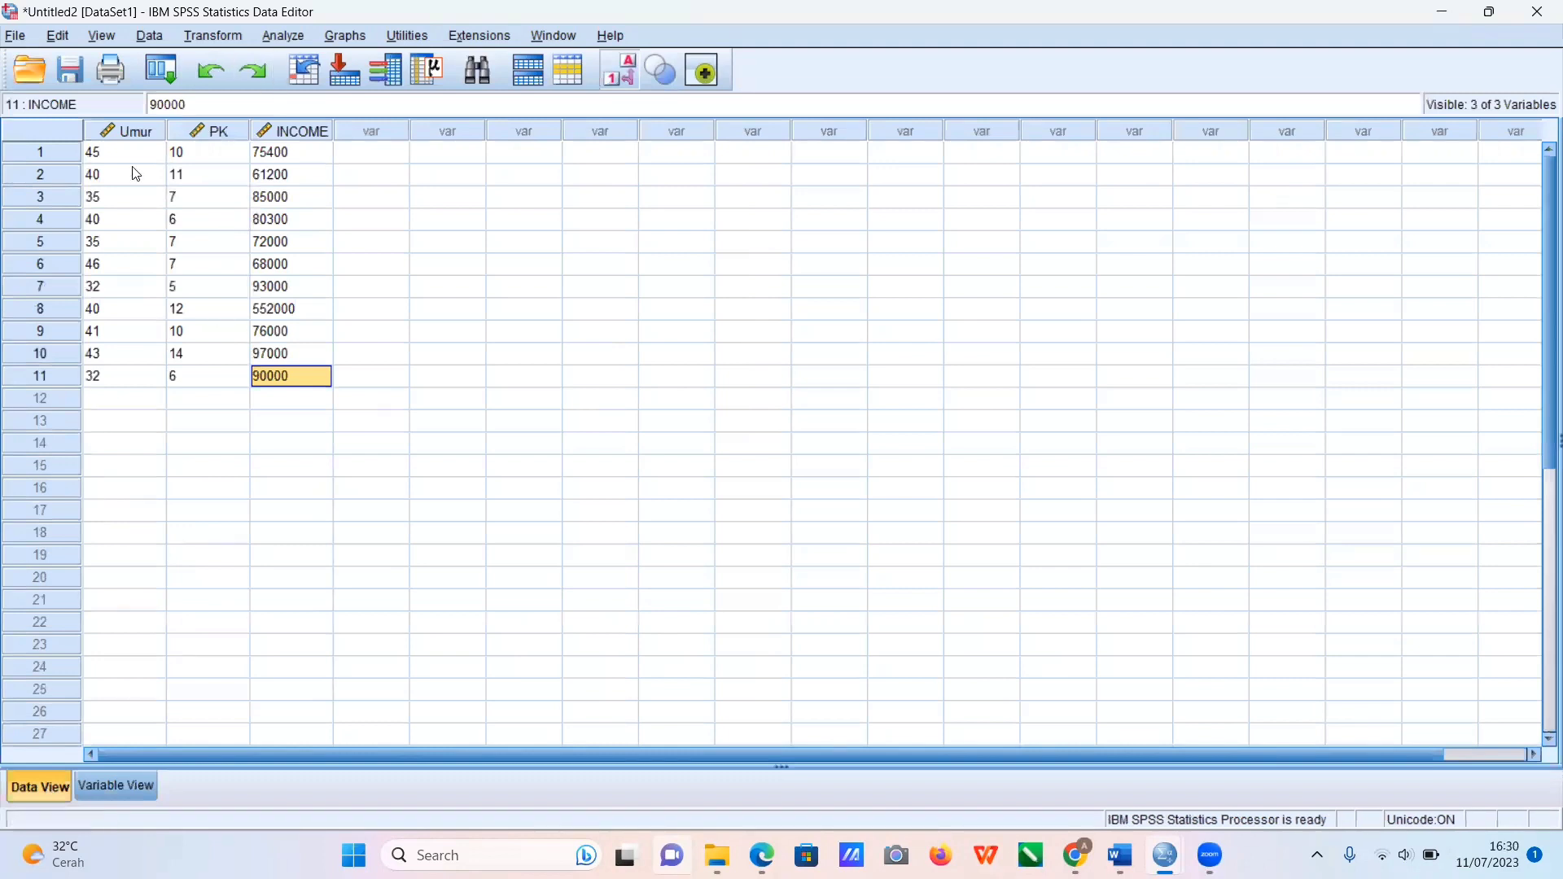
{"action": "left_click", "coordinate": [276, 35]}
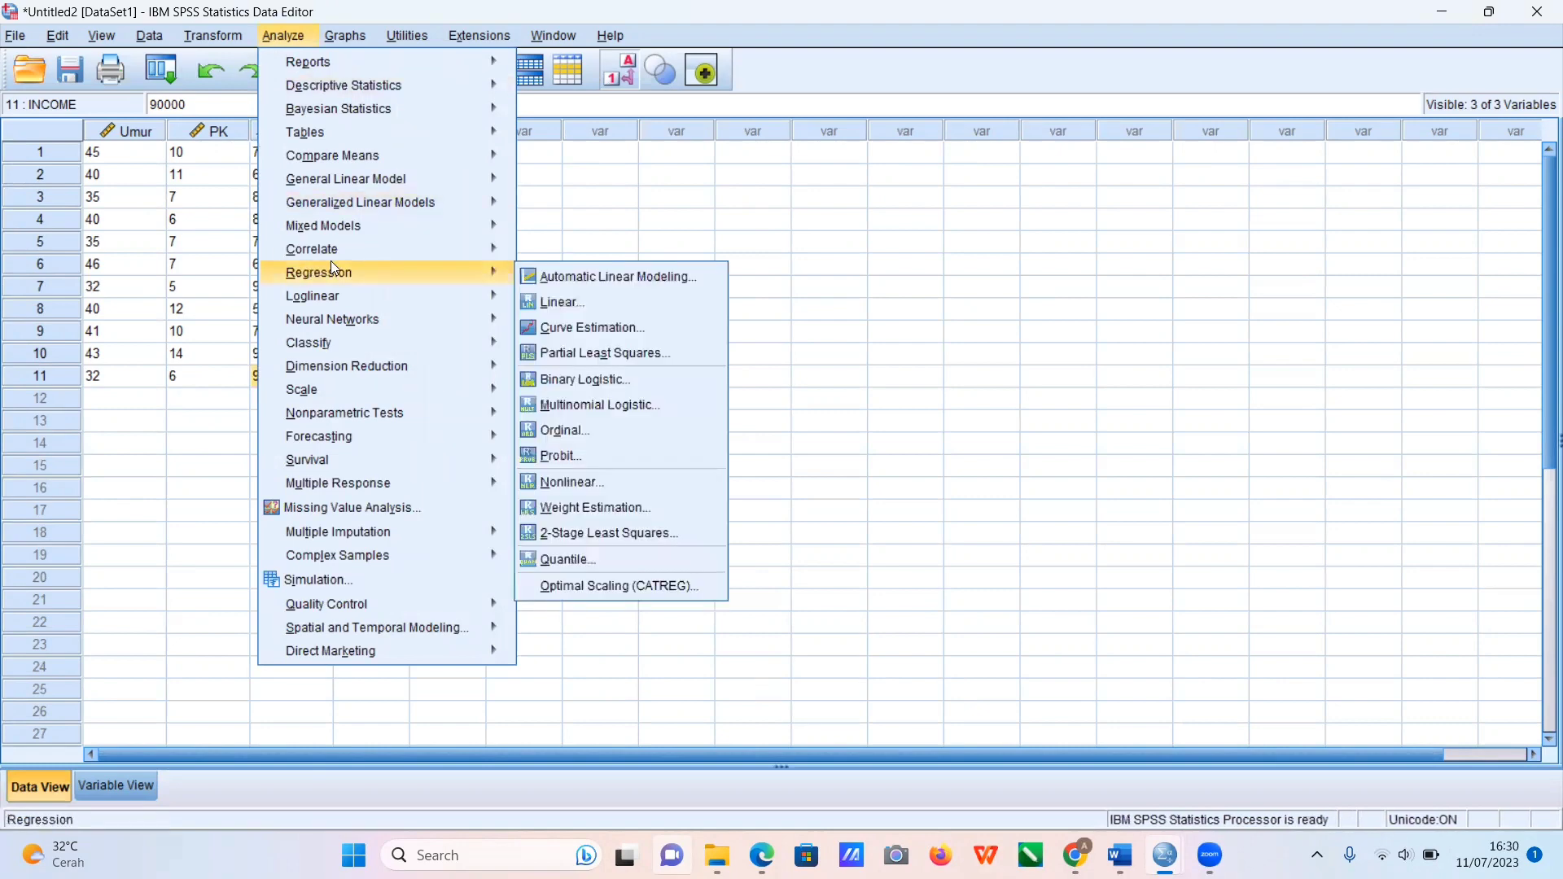
{"action": "left_click", "coordinate": [580, 303]}
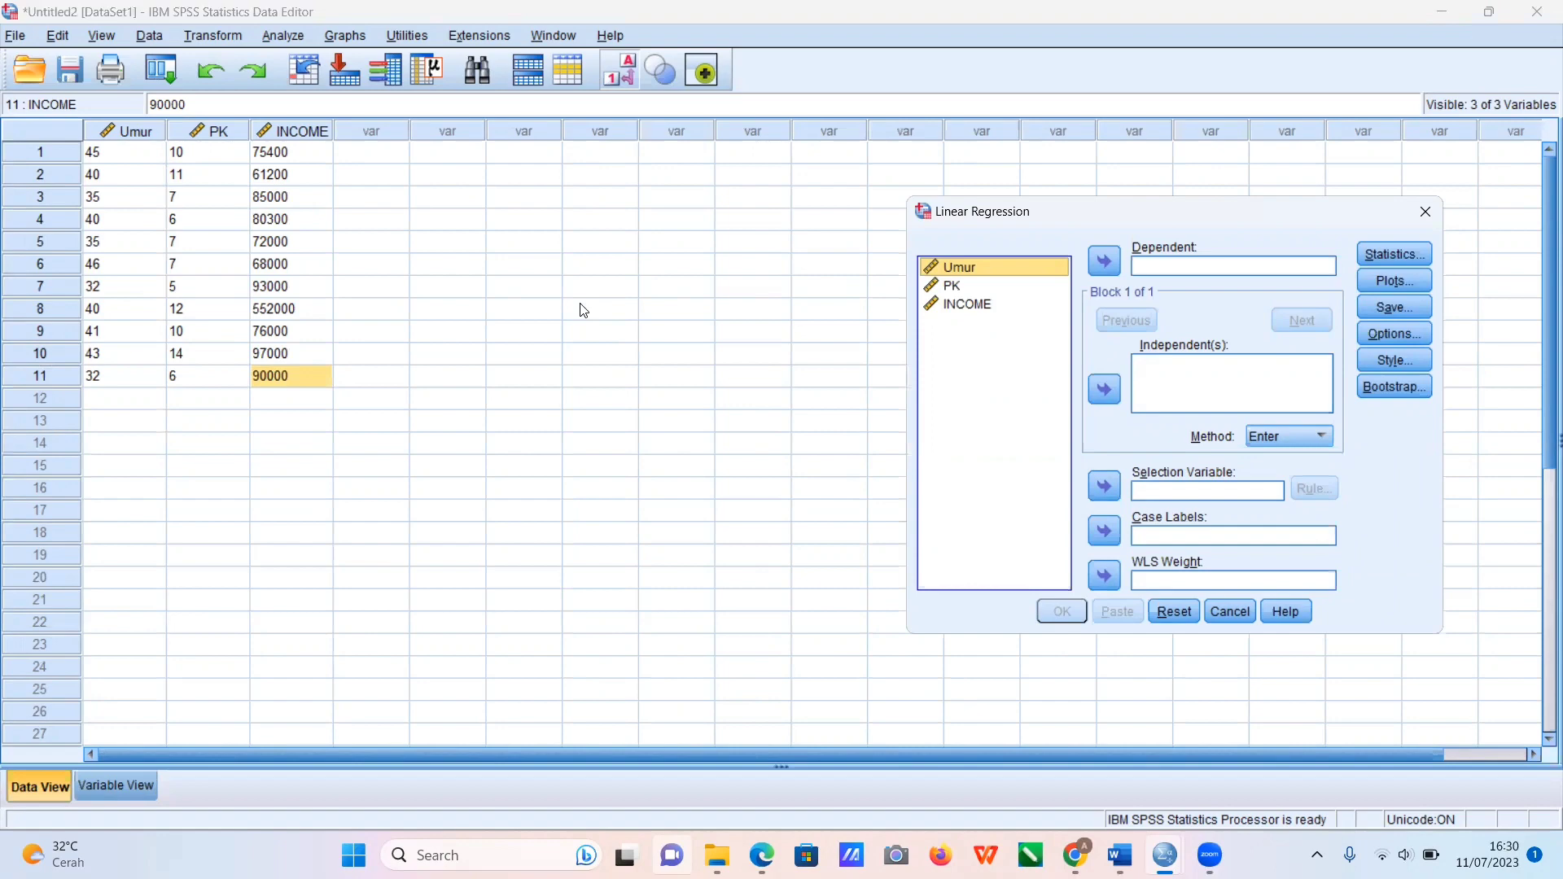
{"action": "left_click", "coordinate": [990, 314]}
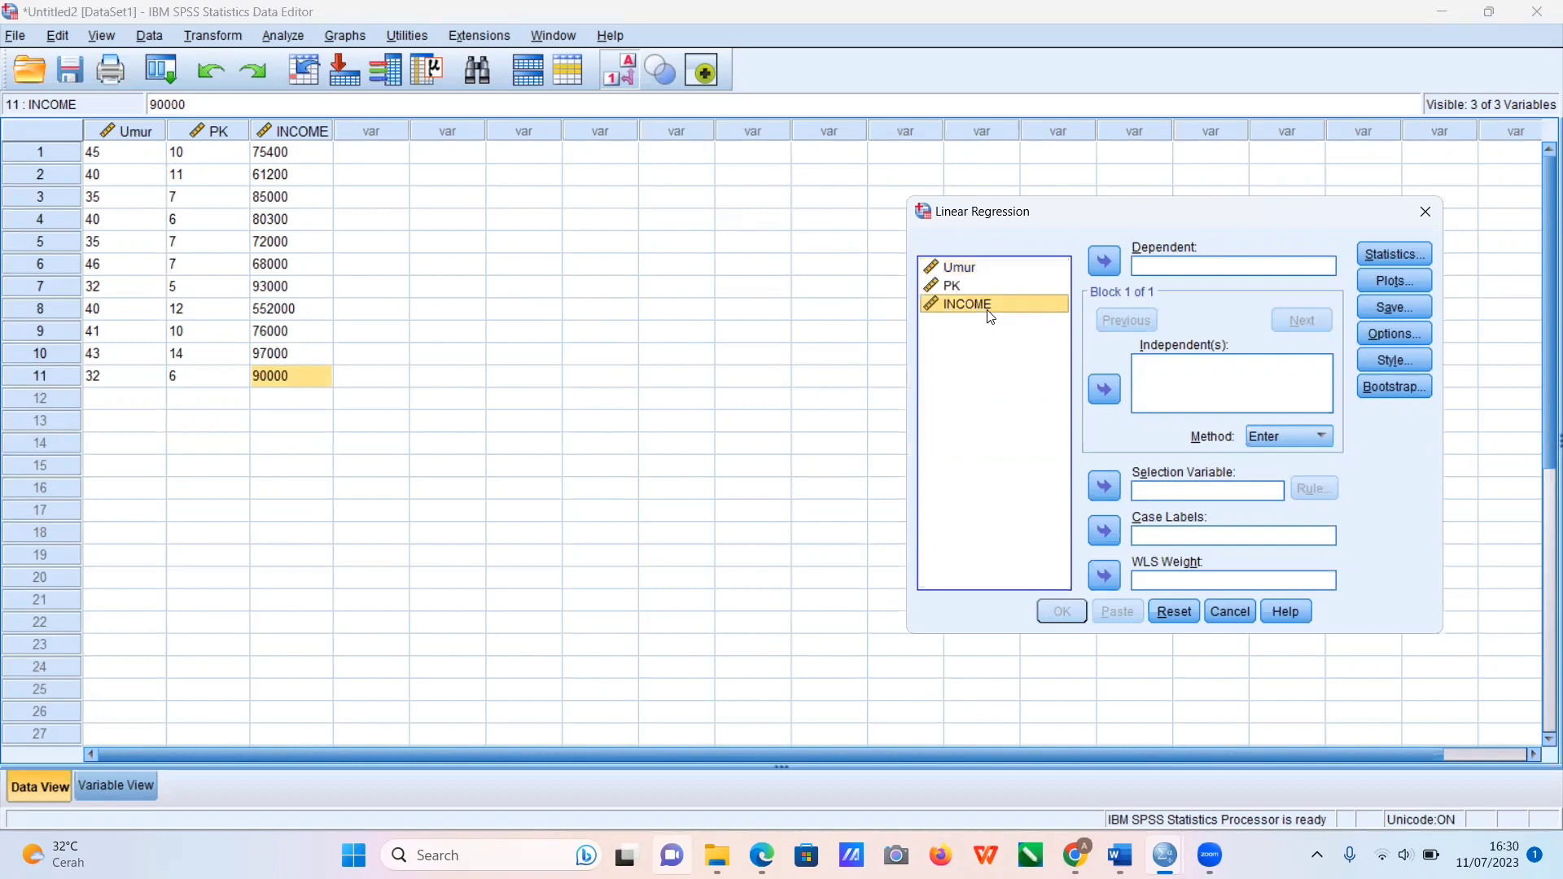
{"action": "left_click", "coordinate": [1105, 261]}
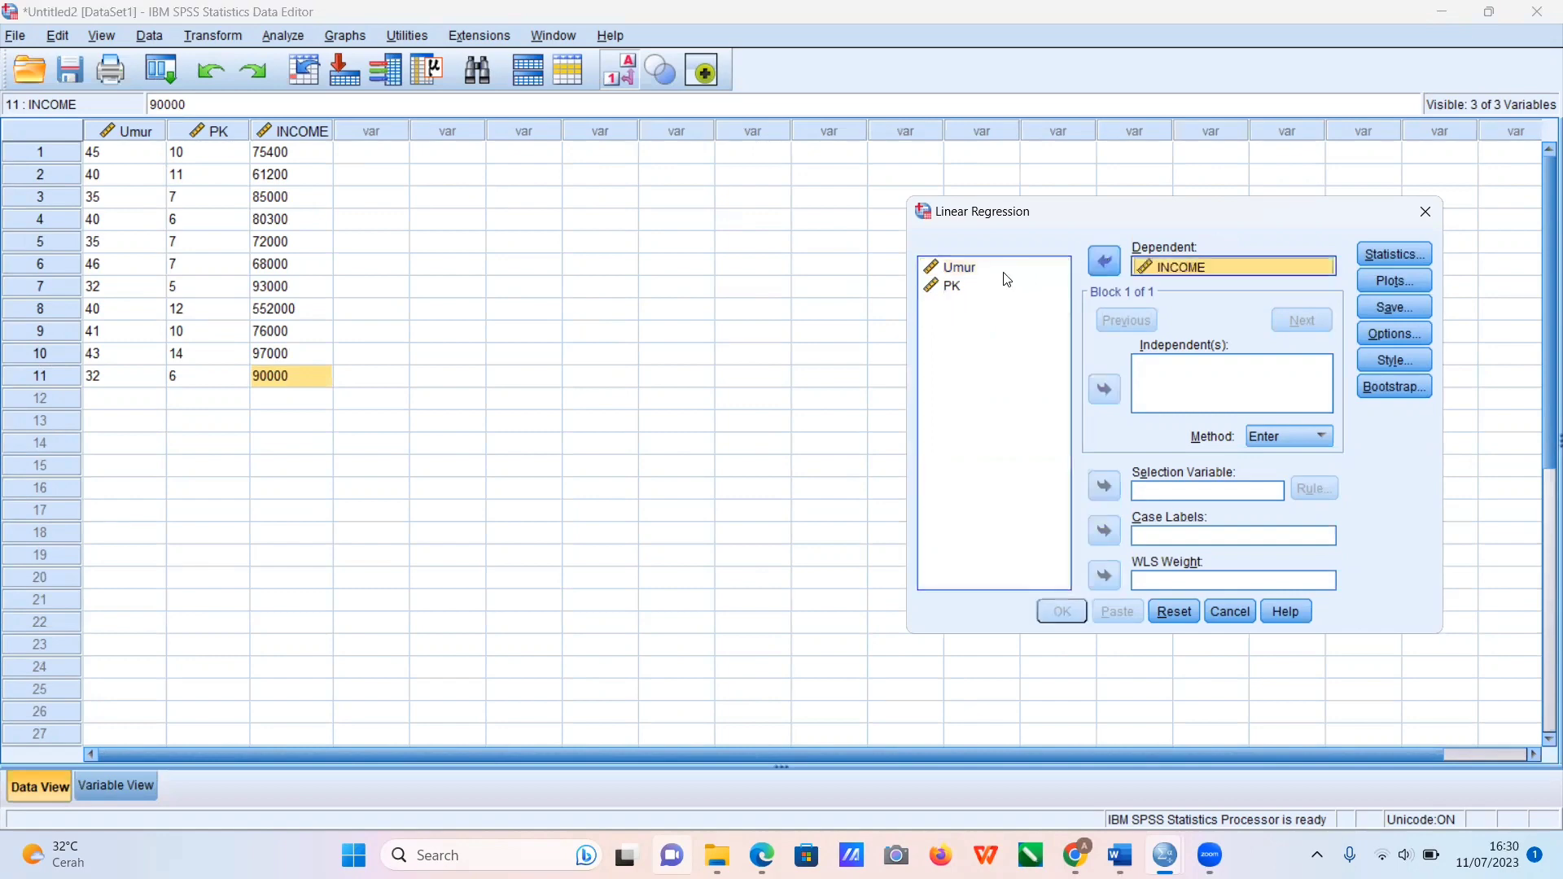
Add Umur and PK as the independent variables of the regression.
{"action": "left_click", "coordinate": [966, 271]}
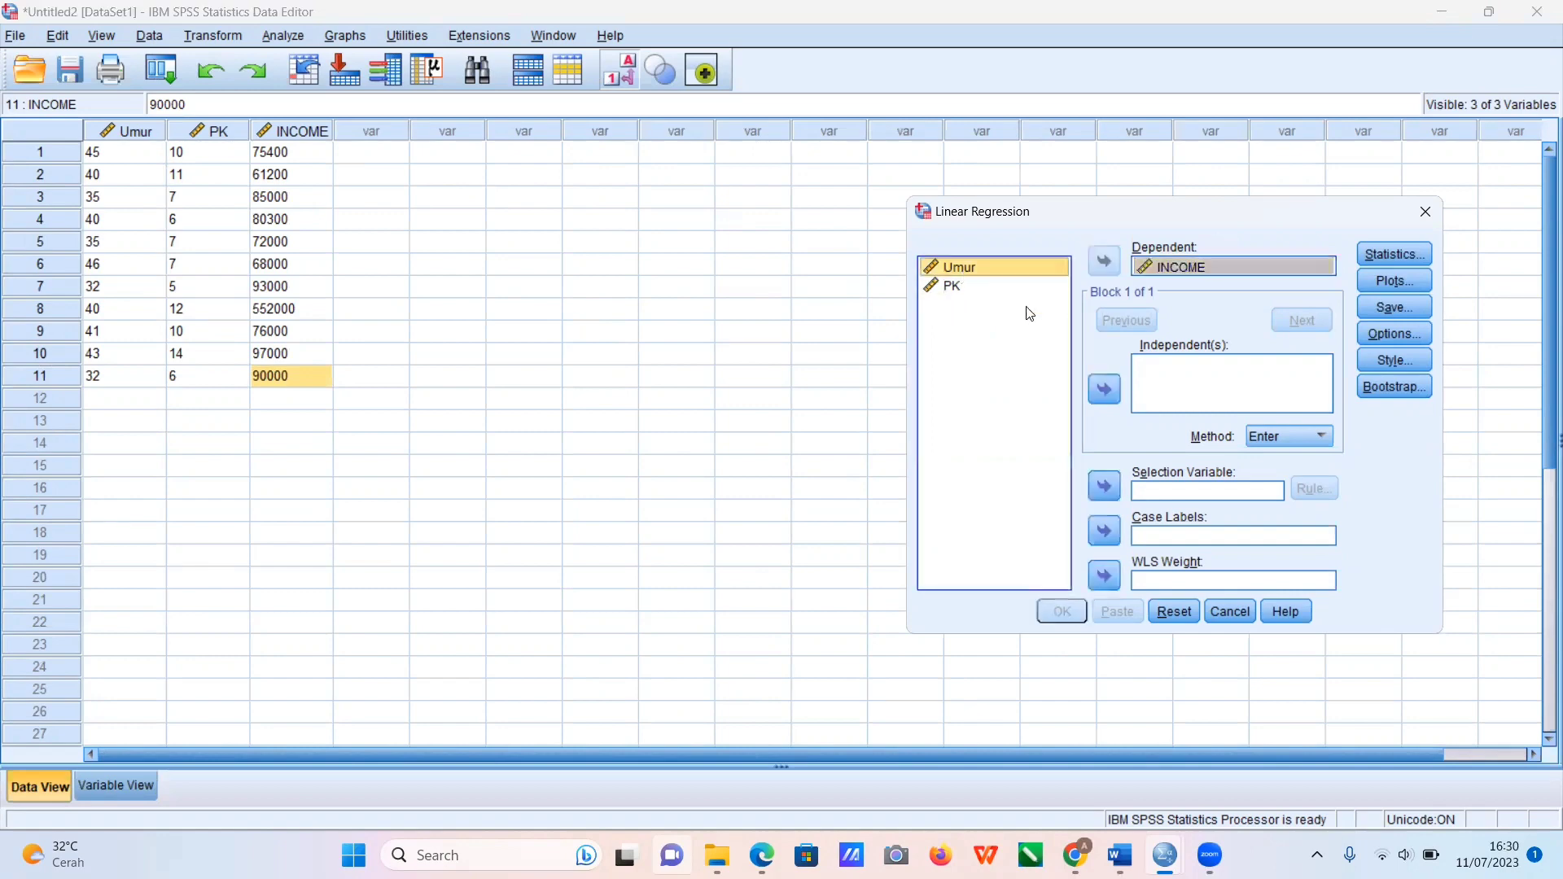
{"action": "left_click", "coordinate": [1106, 391]}
{"action": "left_click", "coordinate": [952, 287]}
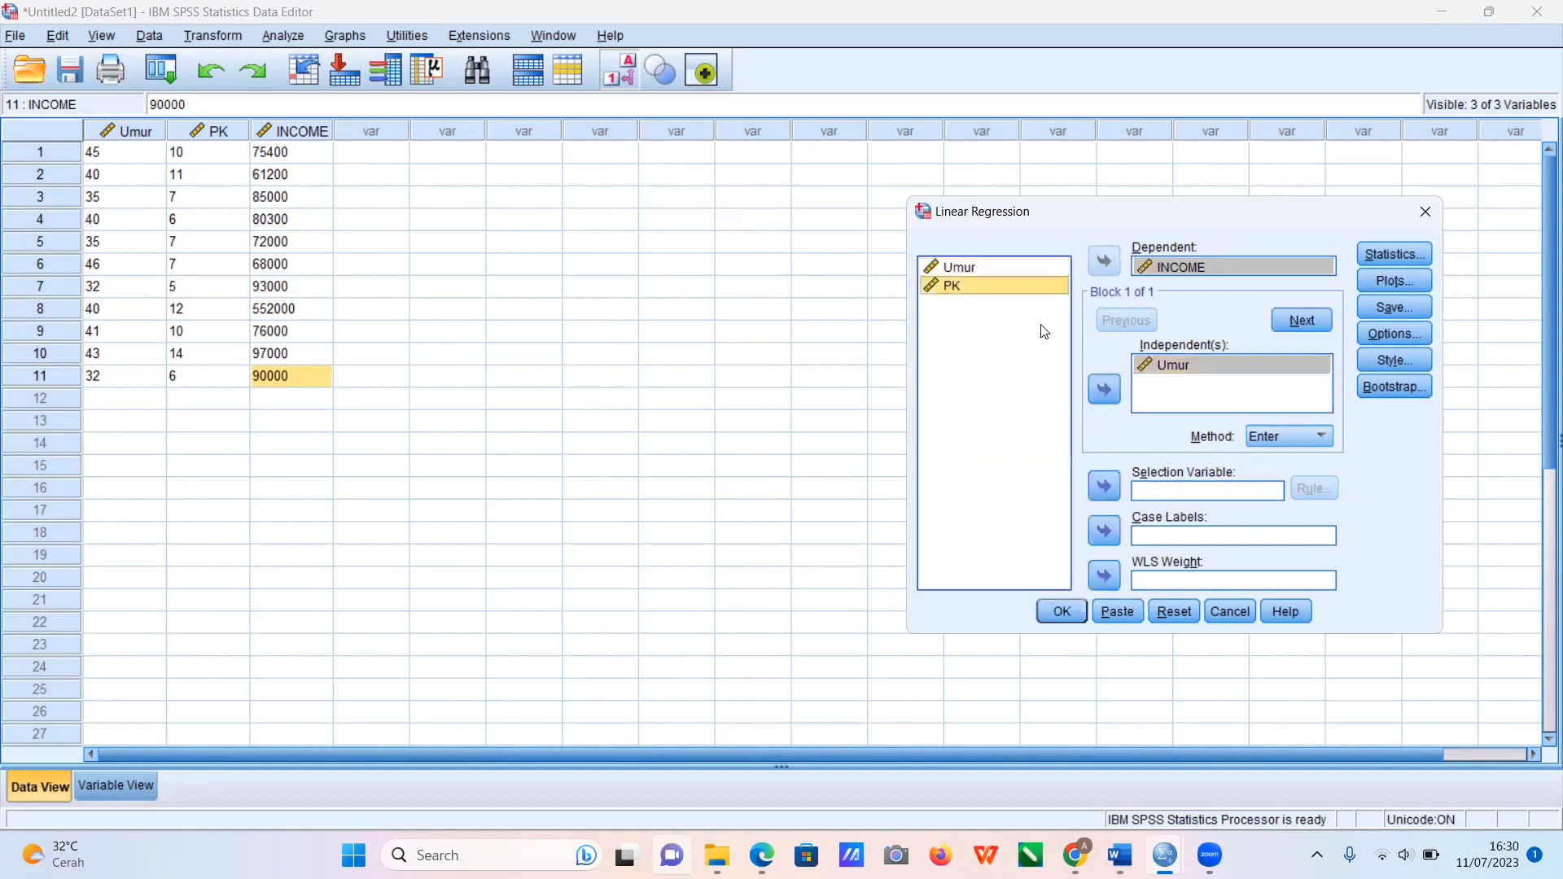
{"action": "left_click", "coordinate": [1103, 394]}
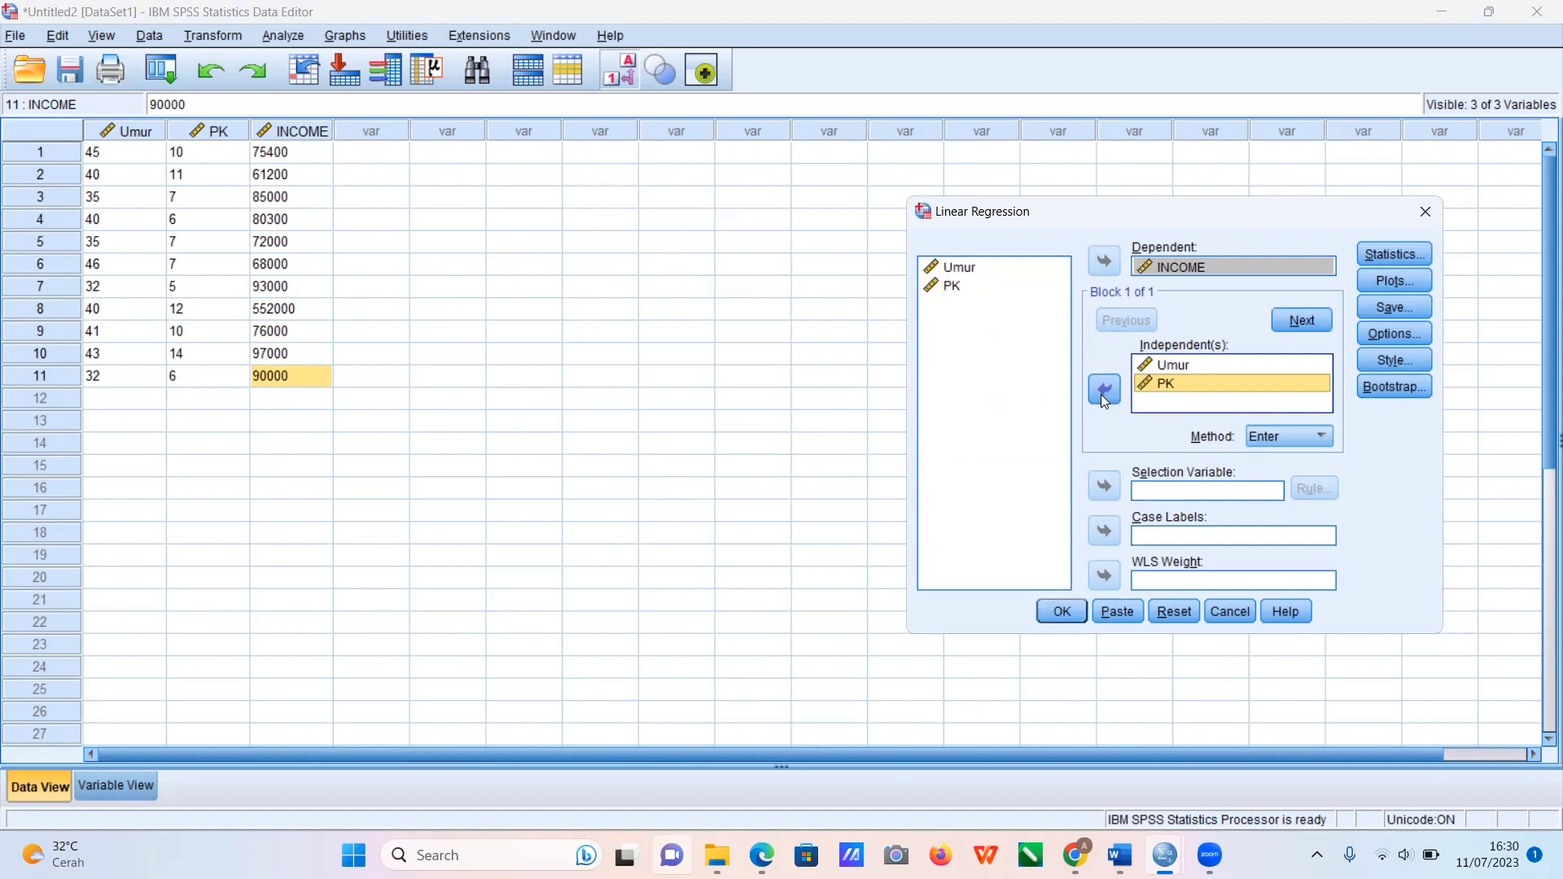
Add R squared change, descriptives, part and partial correlations, and collinearity diagnostics to the regression statistics.
{"action": "left_click", "coordinate": [1411, 251]}
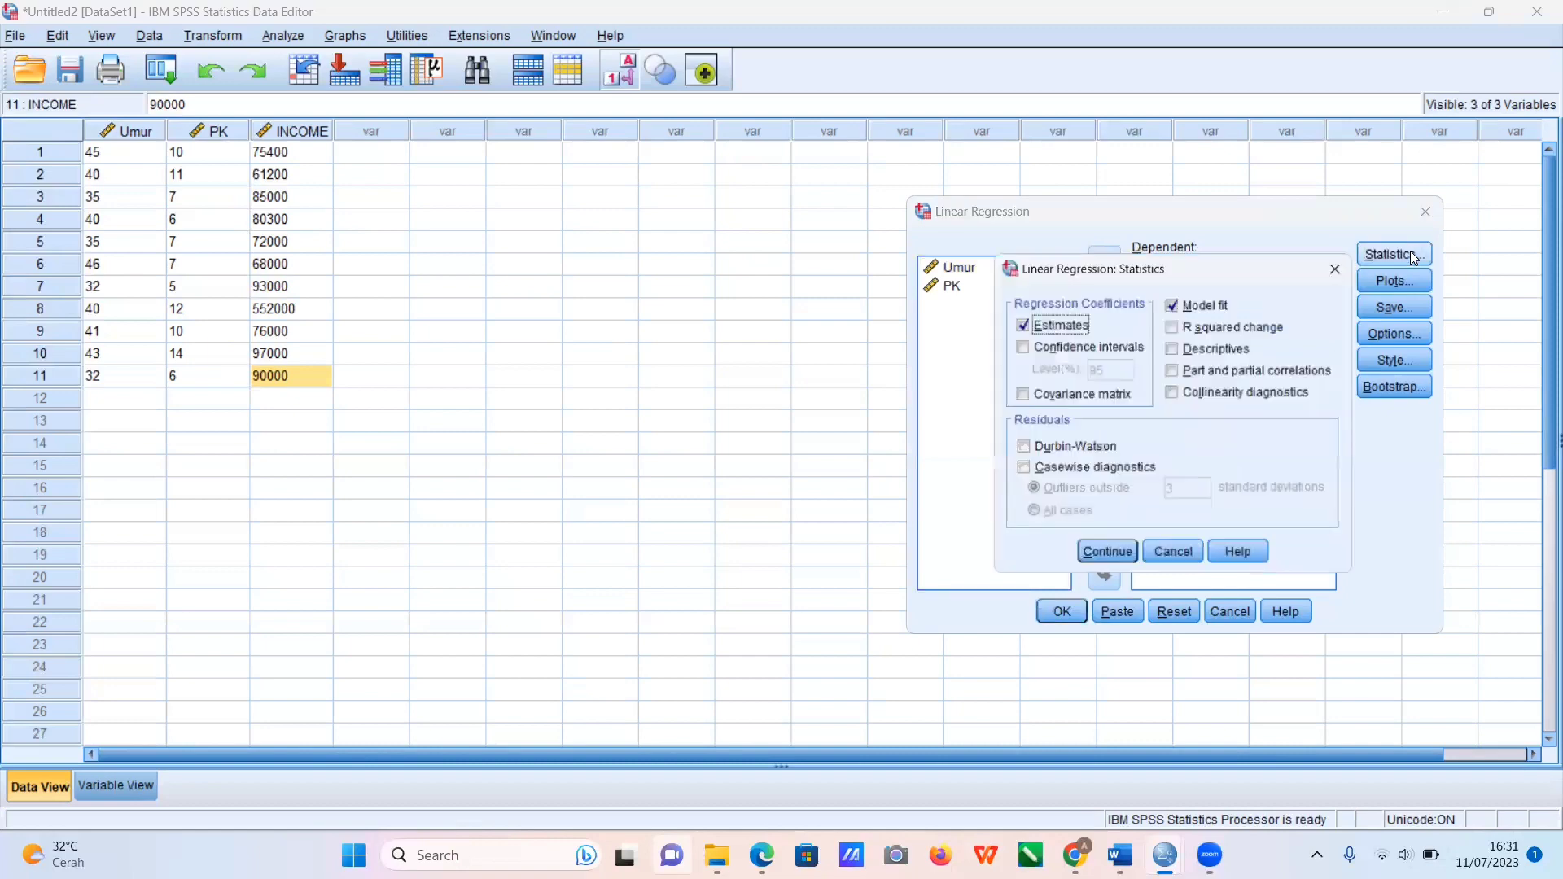
{"action": "left_click", "coordinate": [1185, 327]}
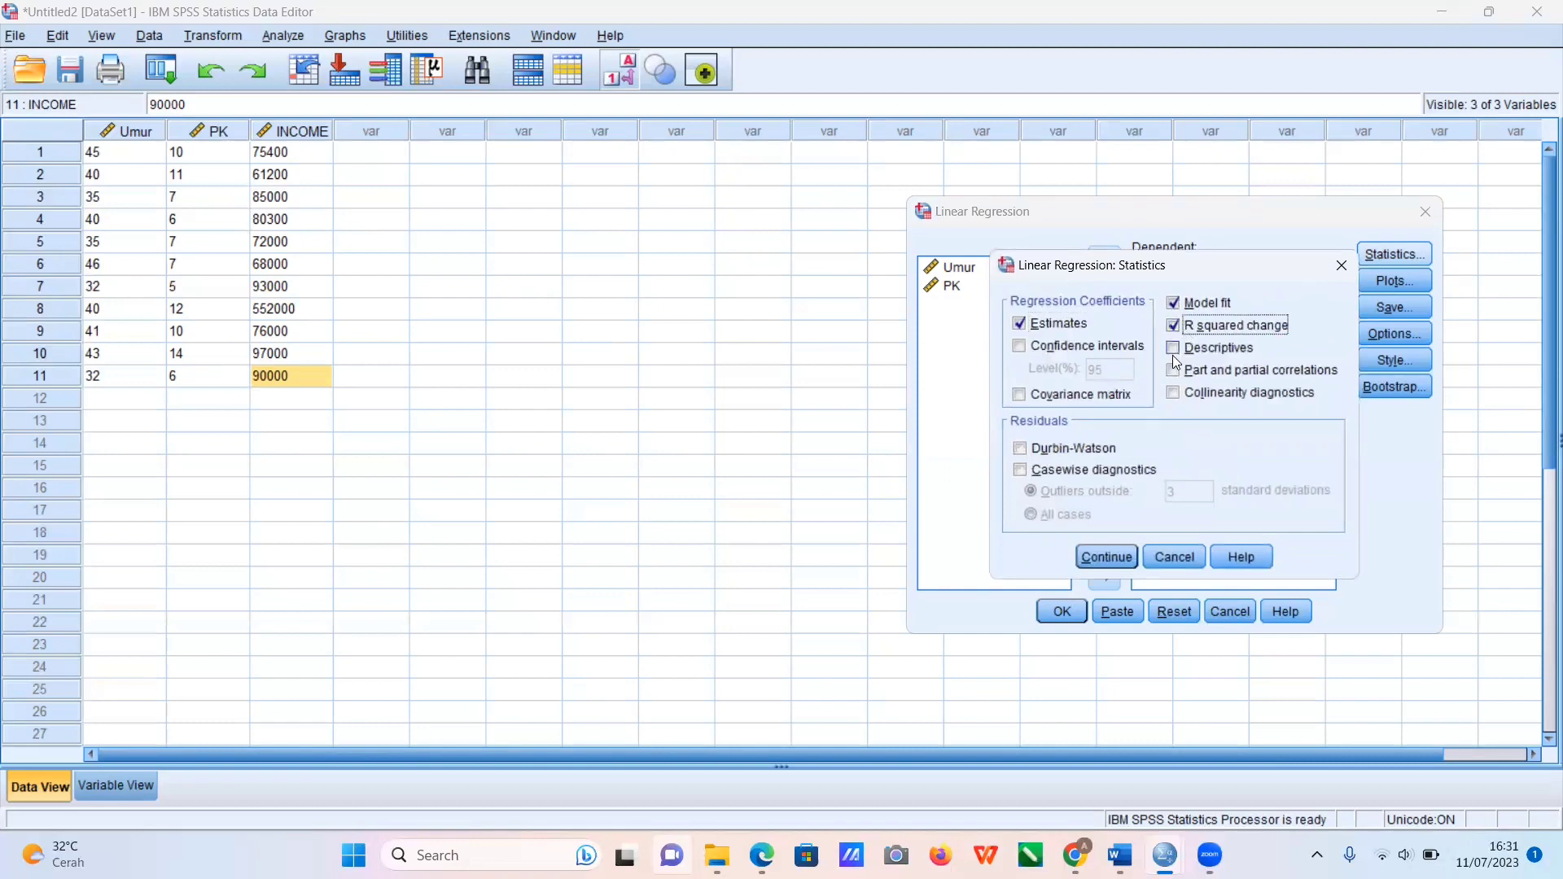
{"action": "left_click", "coordinate": [1174, 351]}
{"action": "left_click", "coordinate": [1173, 371]}
{"action": "left_click", "coordinate": [1174, 393]}
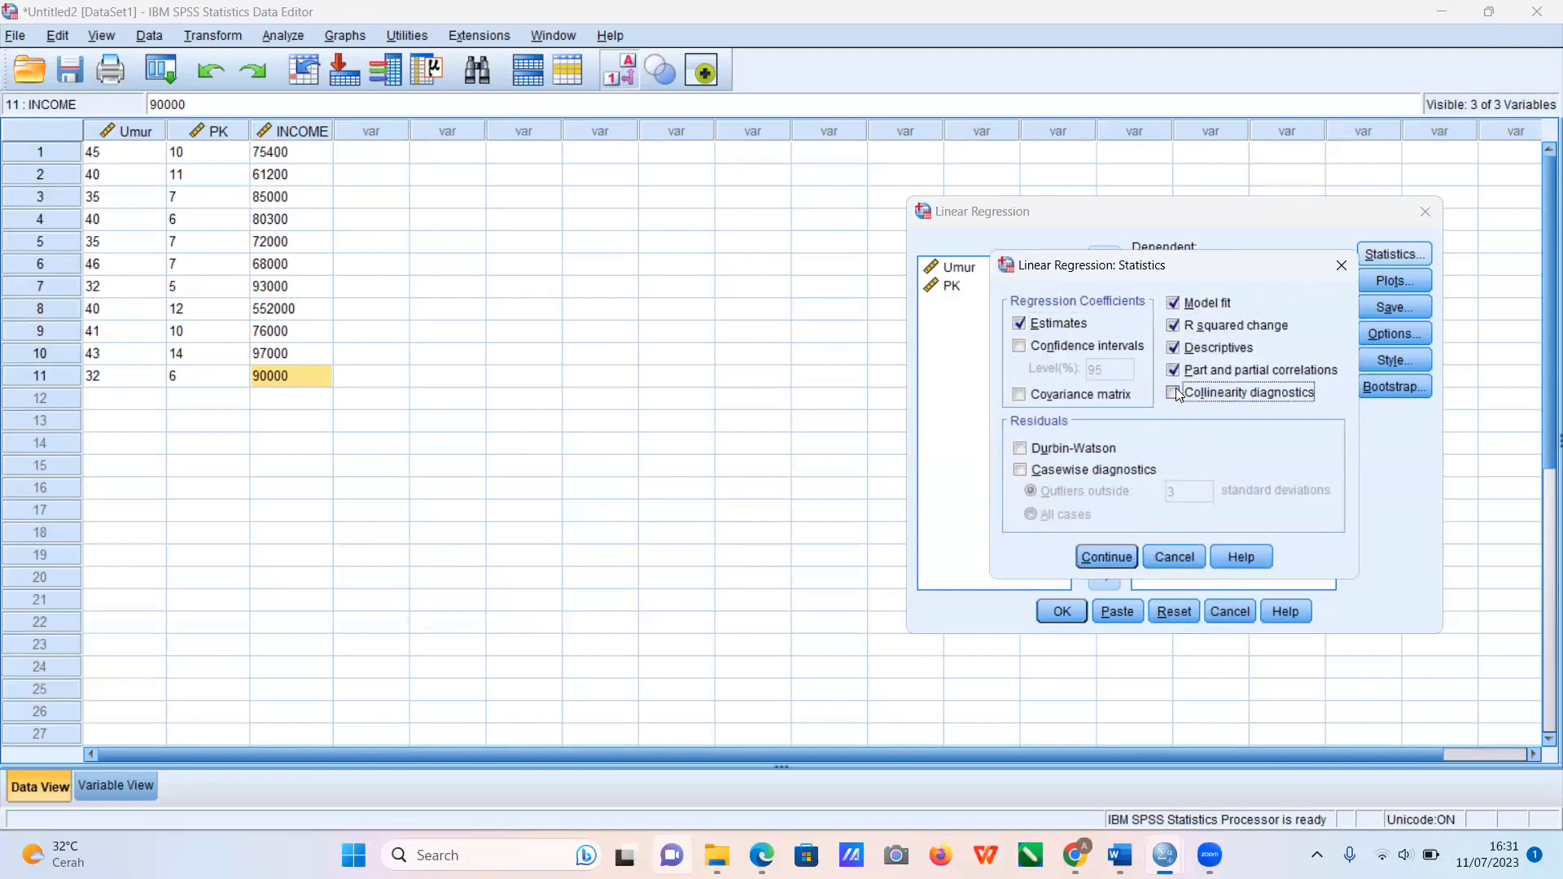
{"action": "left_click", "coordinate": [1110, 559]}
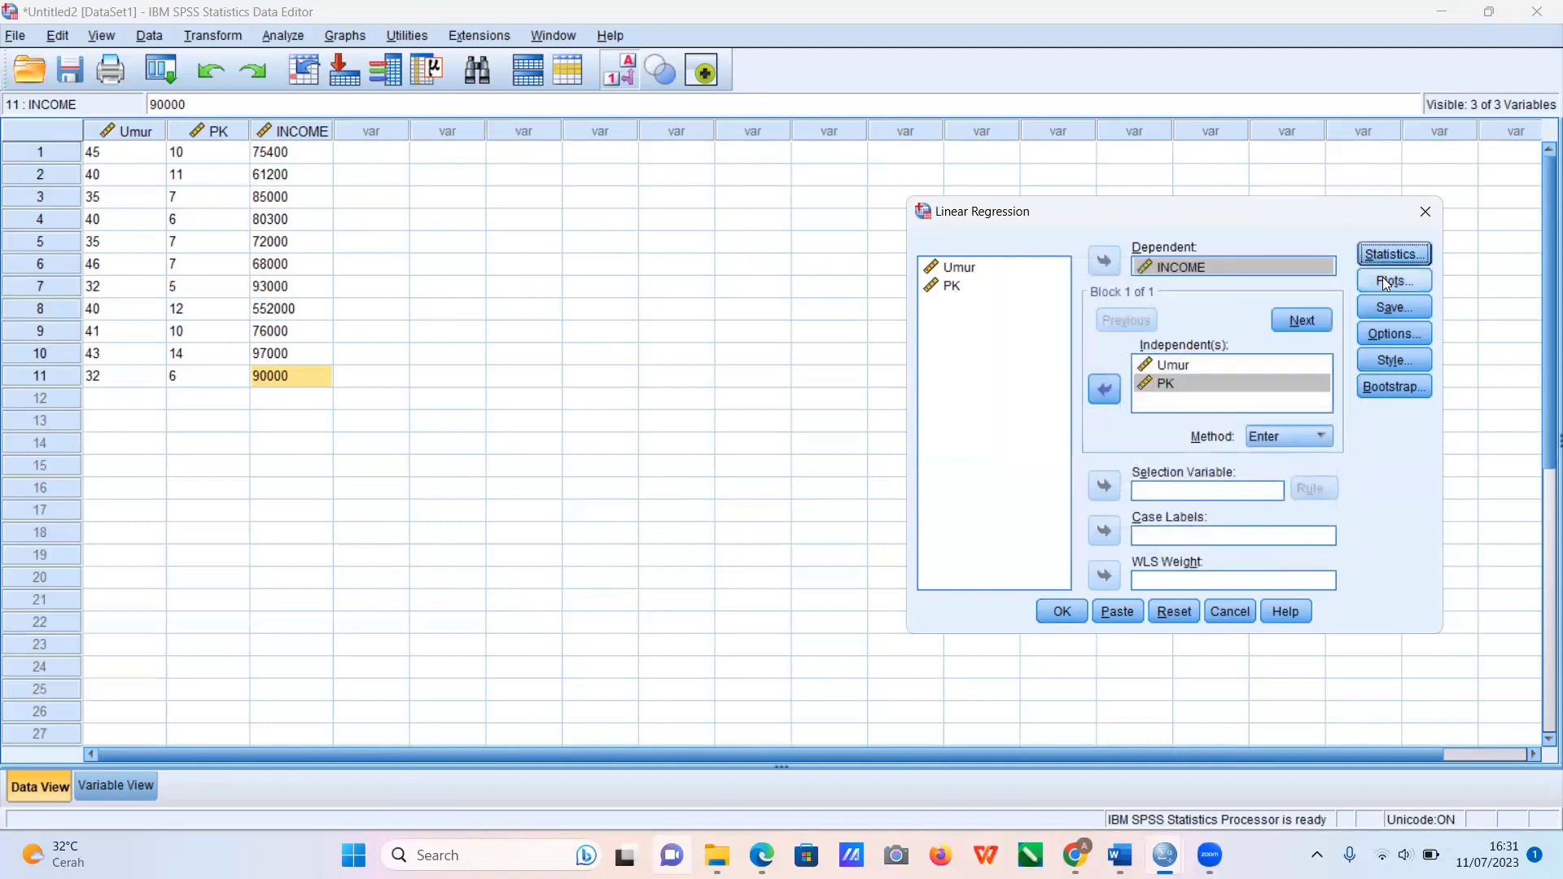
Include a standardized residual histogram in the plots for the INCOME regression.
{"action": "left_click", "coordinate": [1386, 282]}
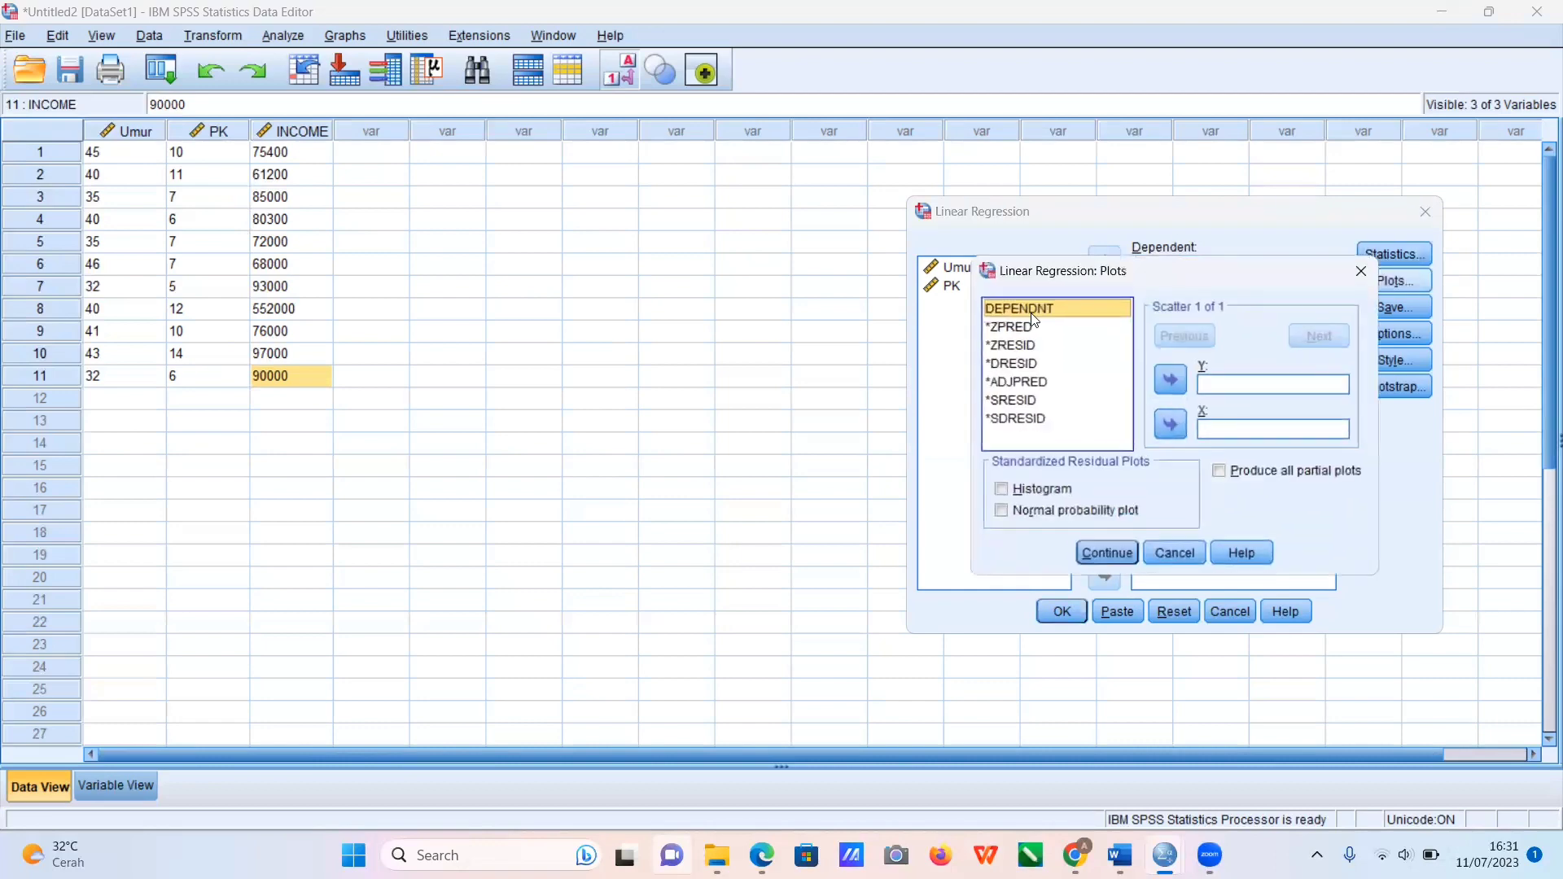
{"action": "left_click", "coordinate": [1015, 491]}
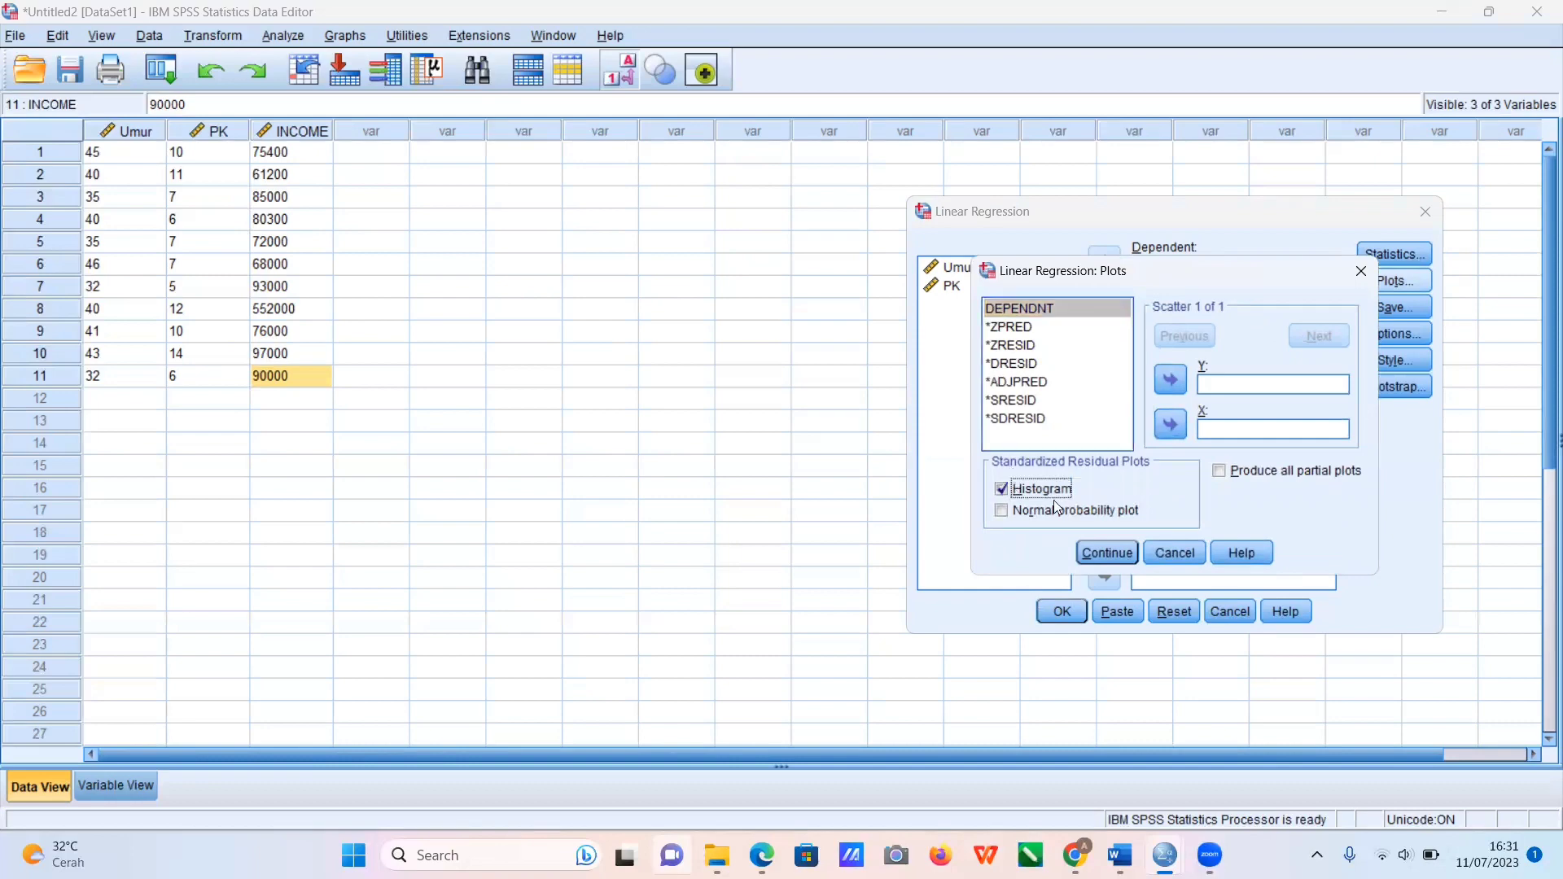
{"action": "left_click", "coordinate": [1109, 552]}
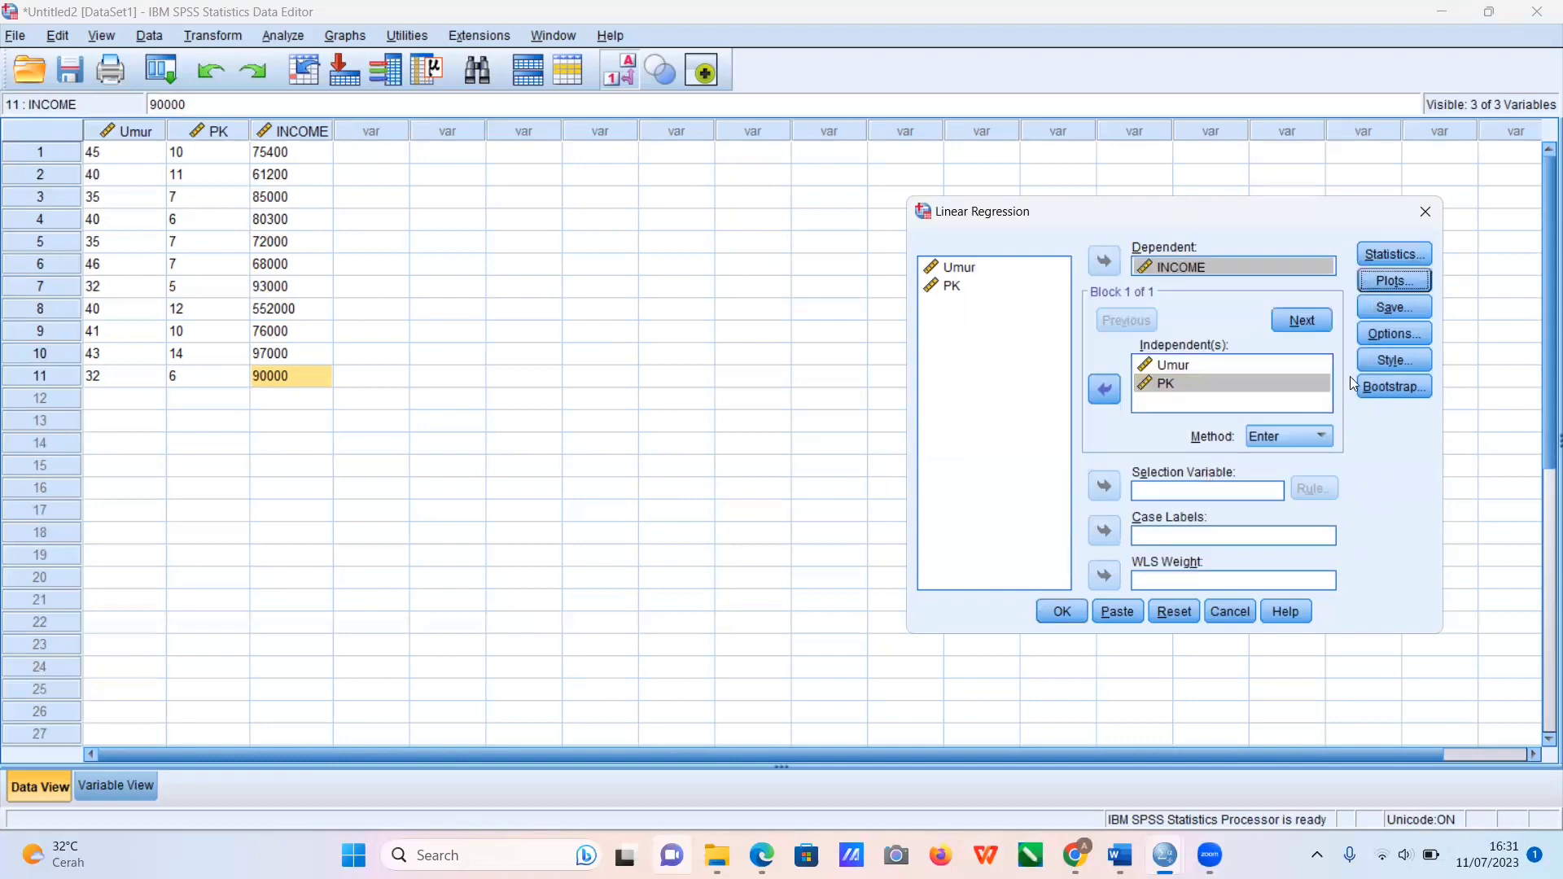
Keep the probability of F criteria at entry .05 and removal .10, and run the INCOME regression.
{"action": "left_click", "coordinate": [1384, 337]}
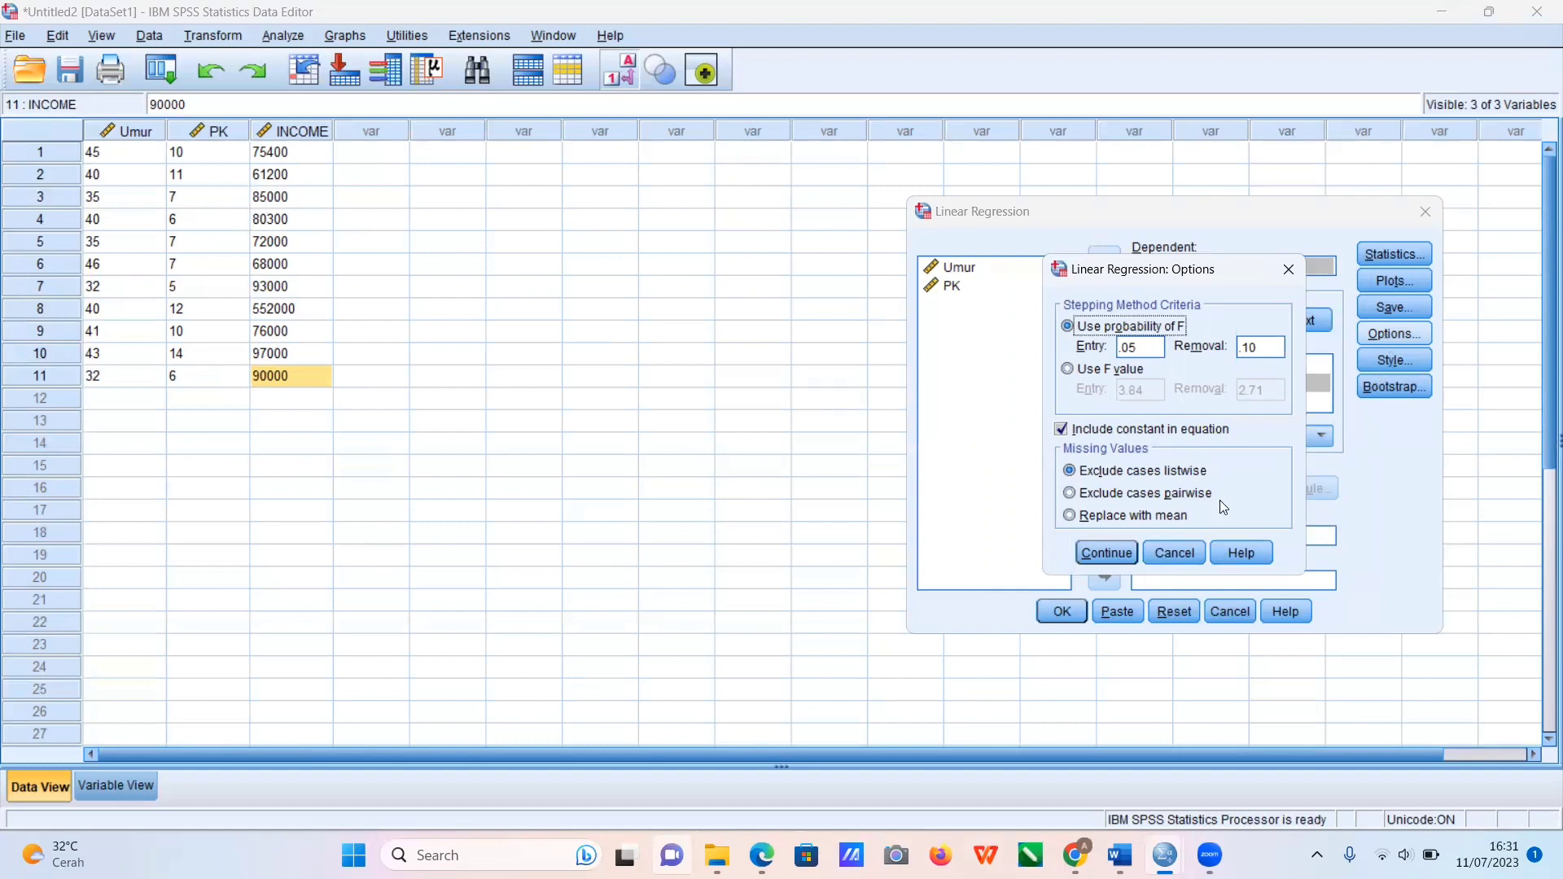
{"action": "left_click", "coordinate": [1098, 557]}
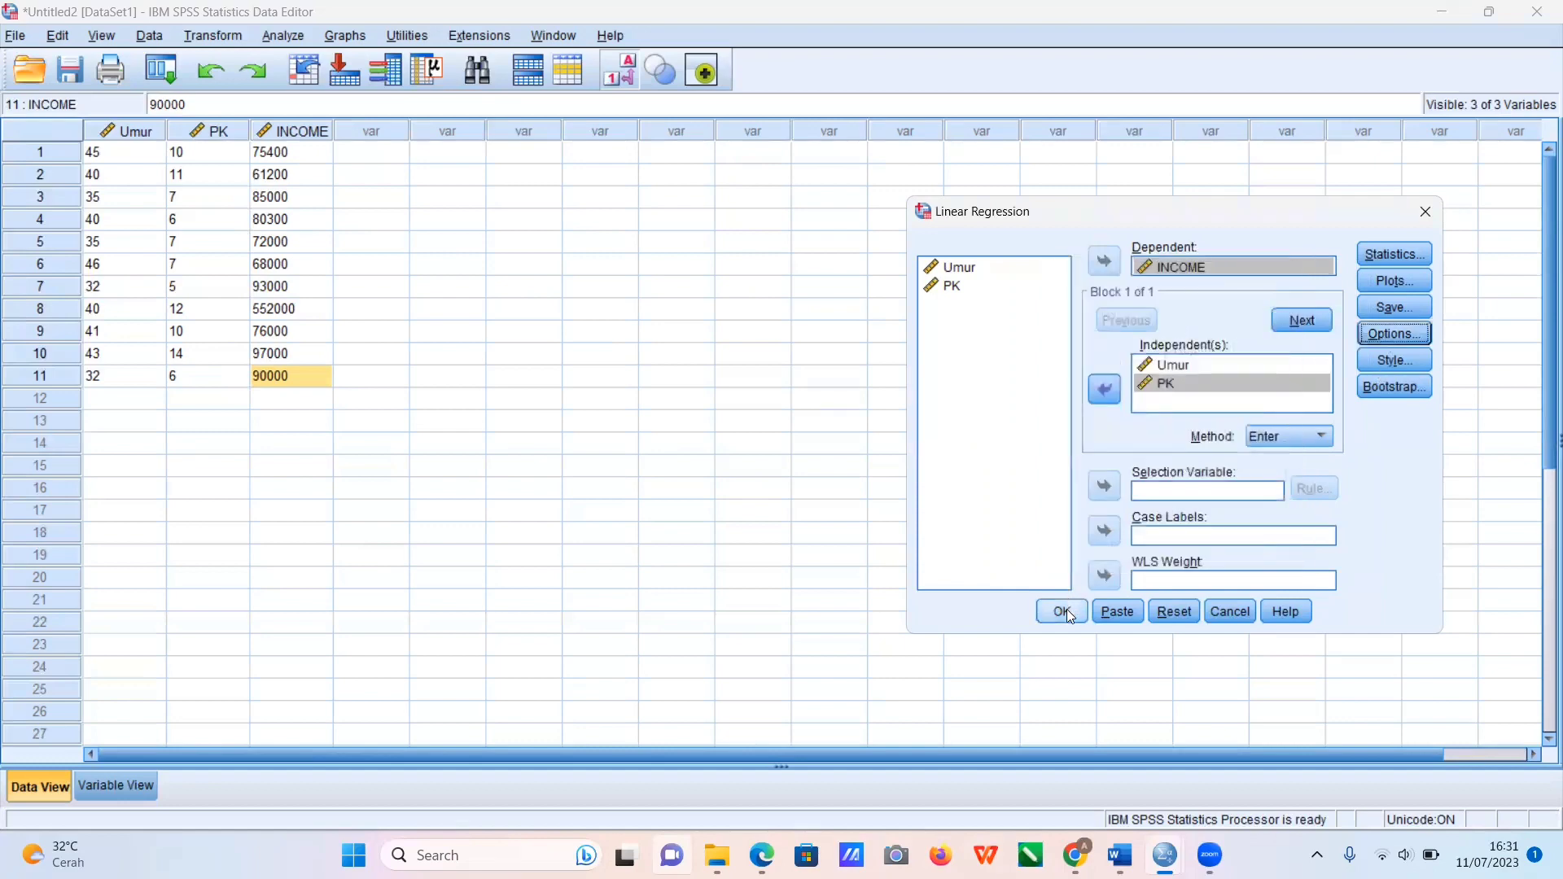
{"action": "left_click", "coordinate": [1064, 612]}
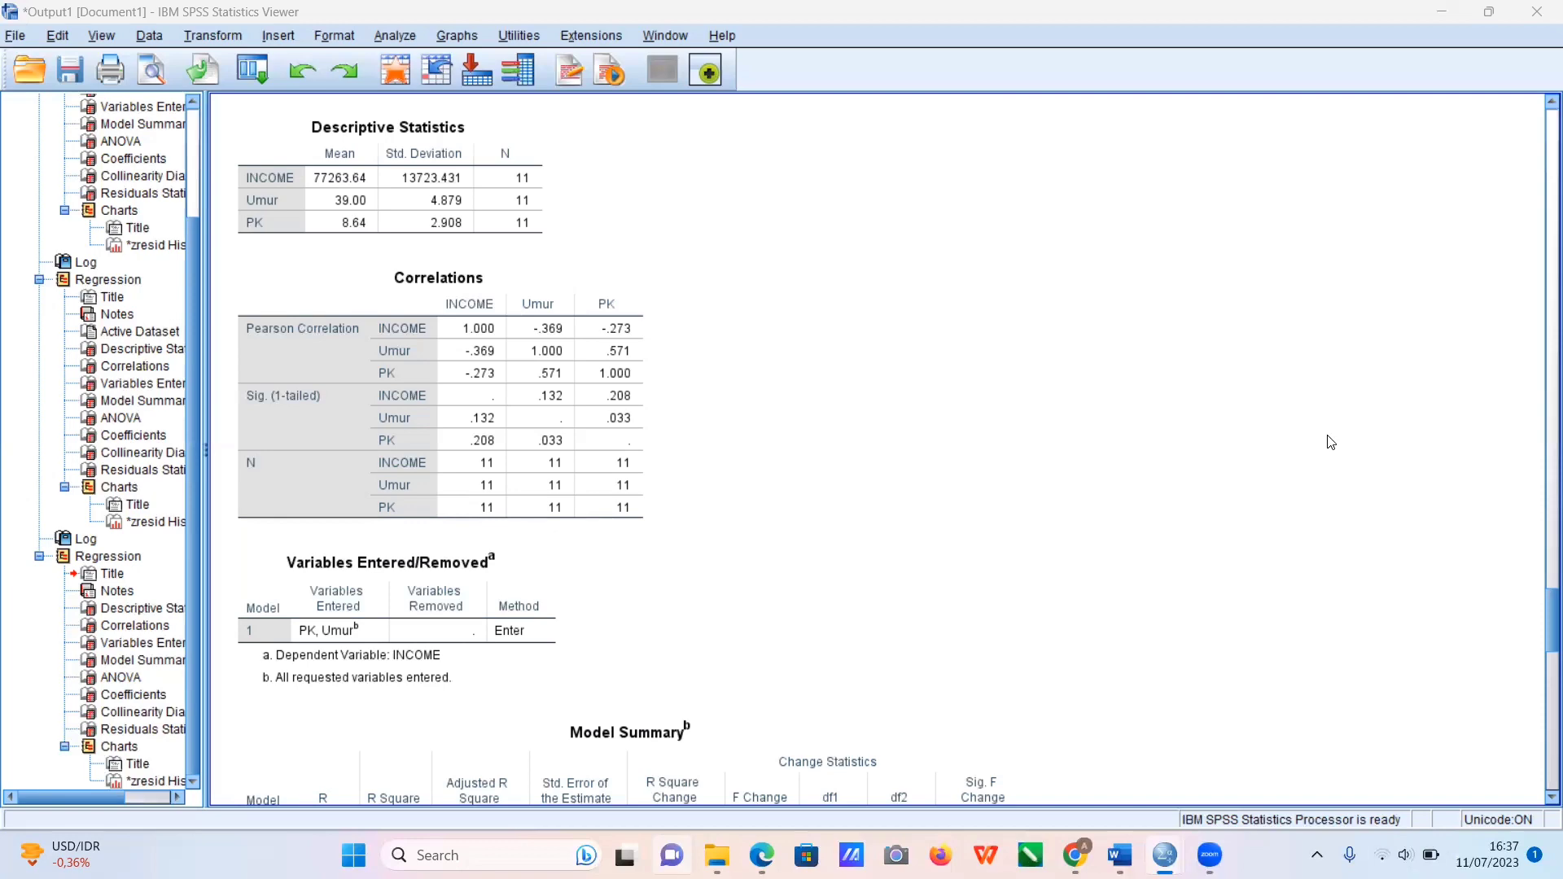
Examine the INCOME regression output, including the model summary, ANOVA, coefficients, collinearity diagnostics and residual histogram.
{"action": "left_click", "coordinate": [1542, 513]}
{"action": "left_click", "coordinate": [1542, 535]}
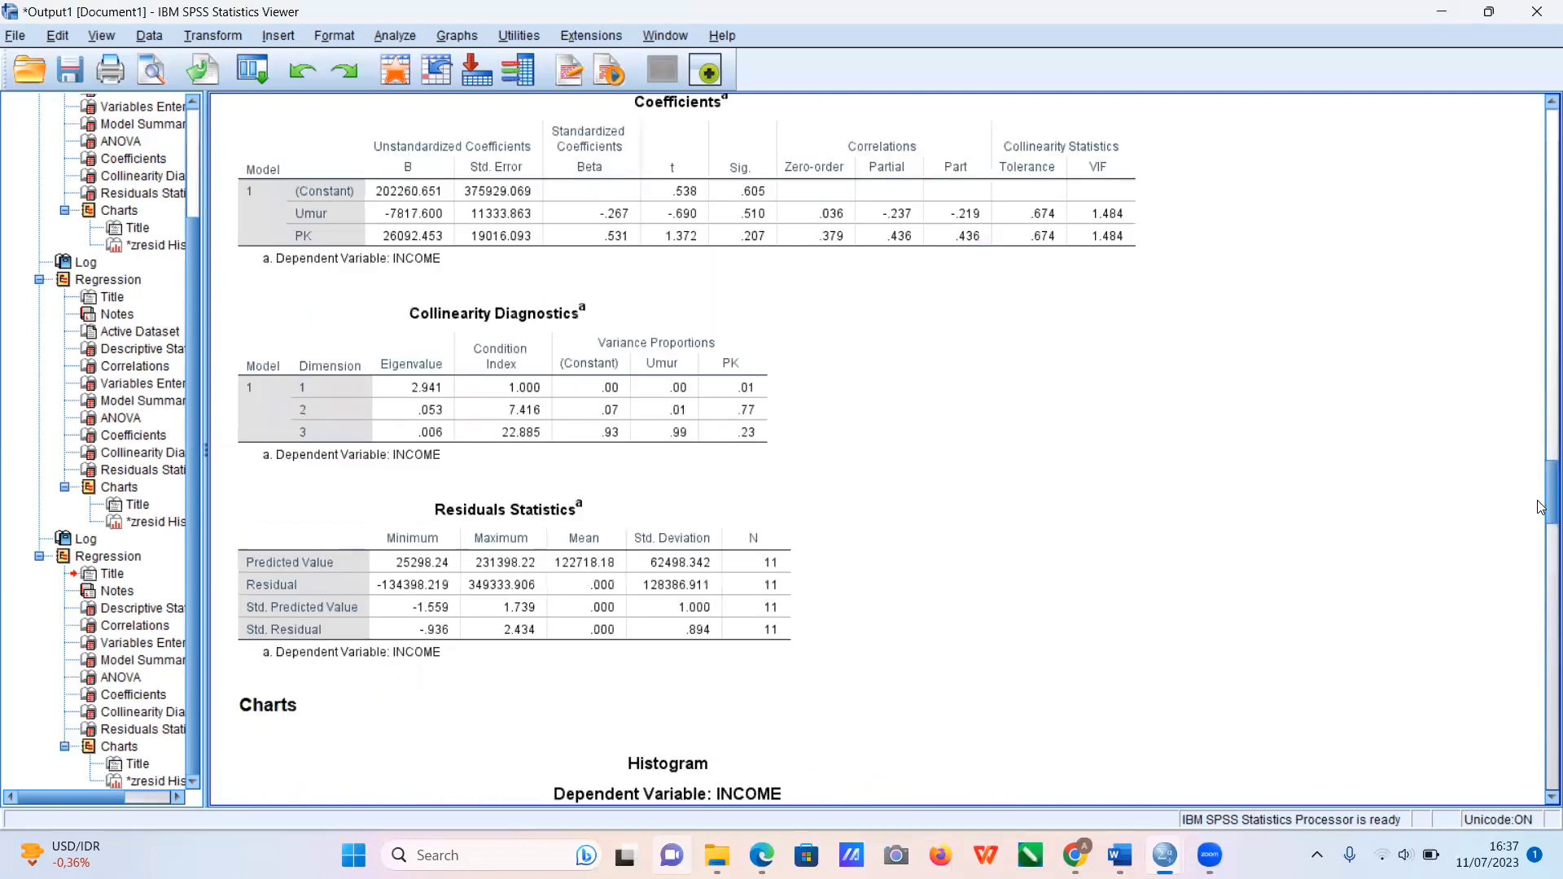
{"action": "left_click_drag", "start_coordinate": [1541, 509], "coordinate": [1541, 687]}
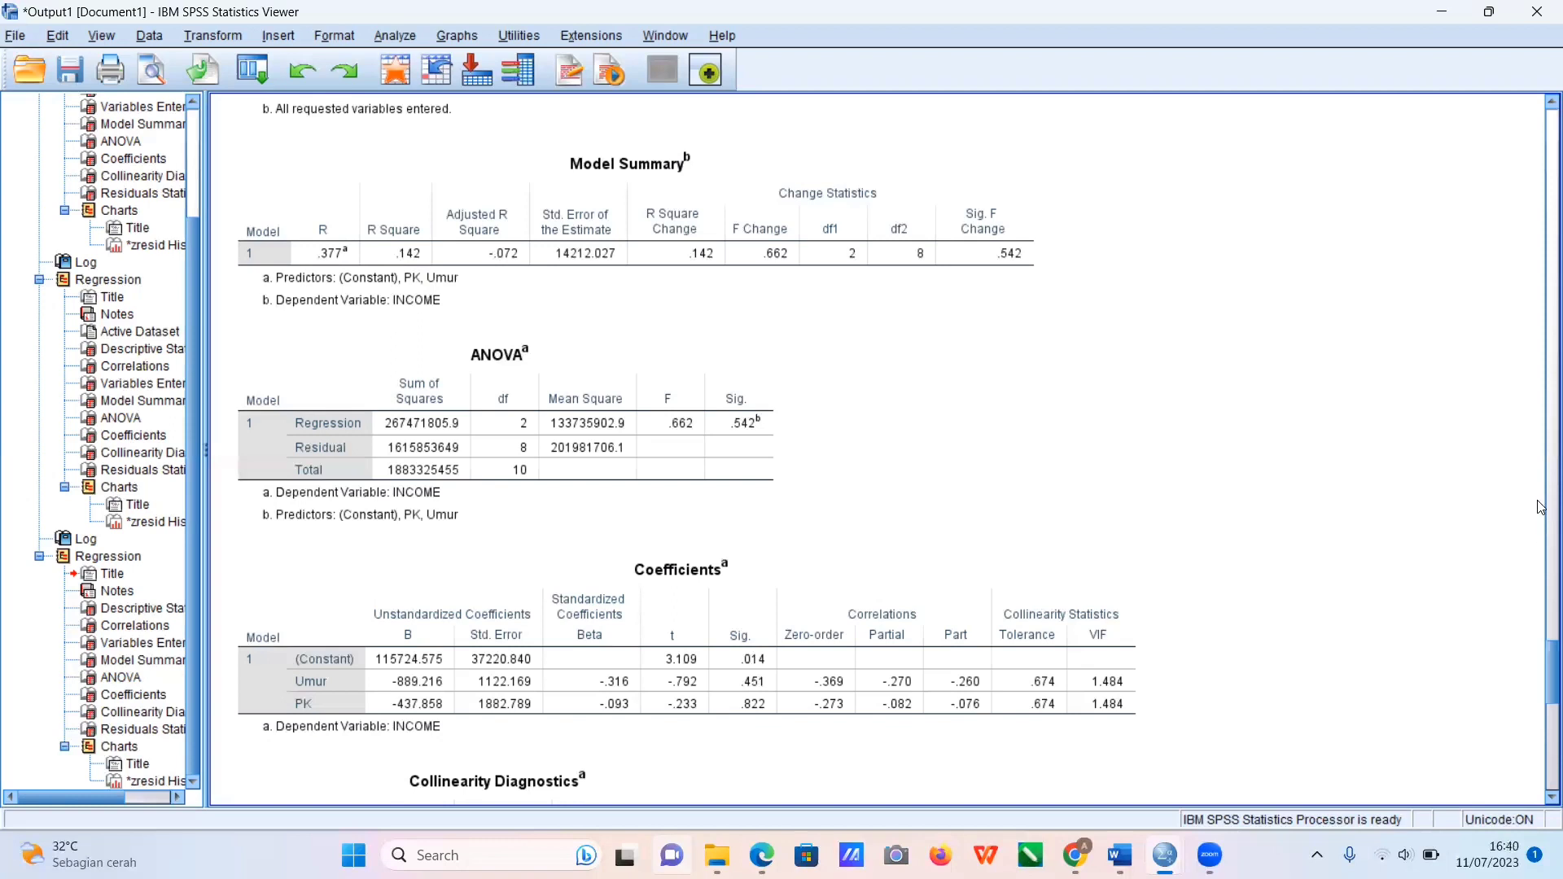
{"action": "left_click", "coordinate": [1540, 542]}
{"action": "left_click", "coordinate": [1541, 575]}
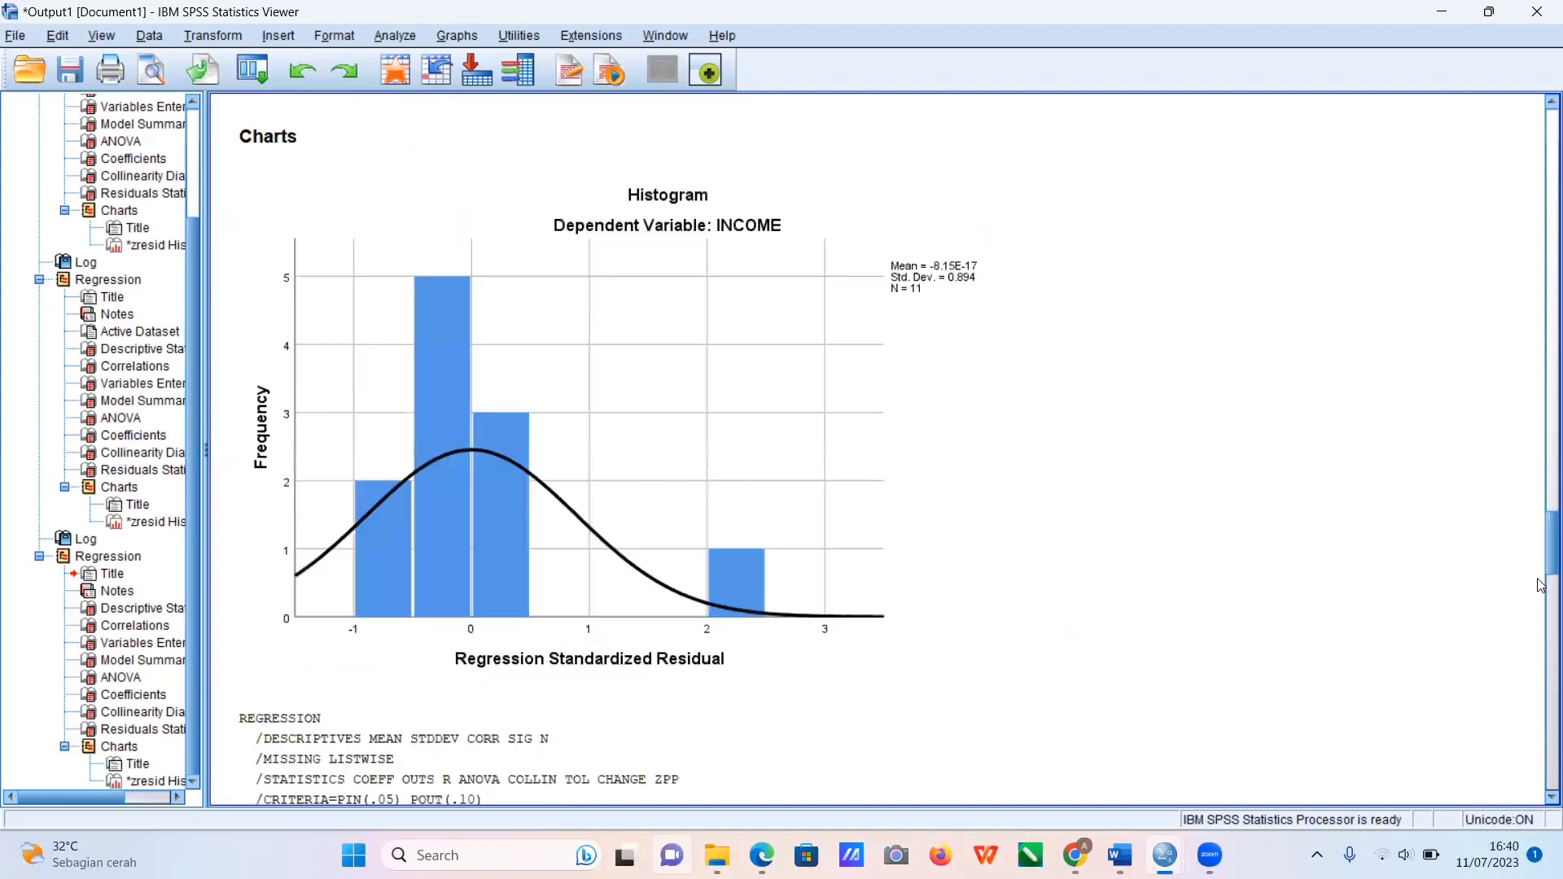